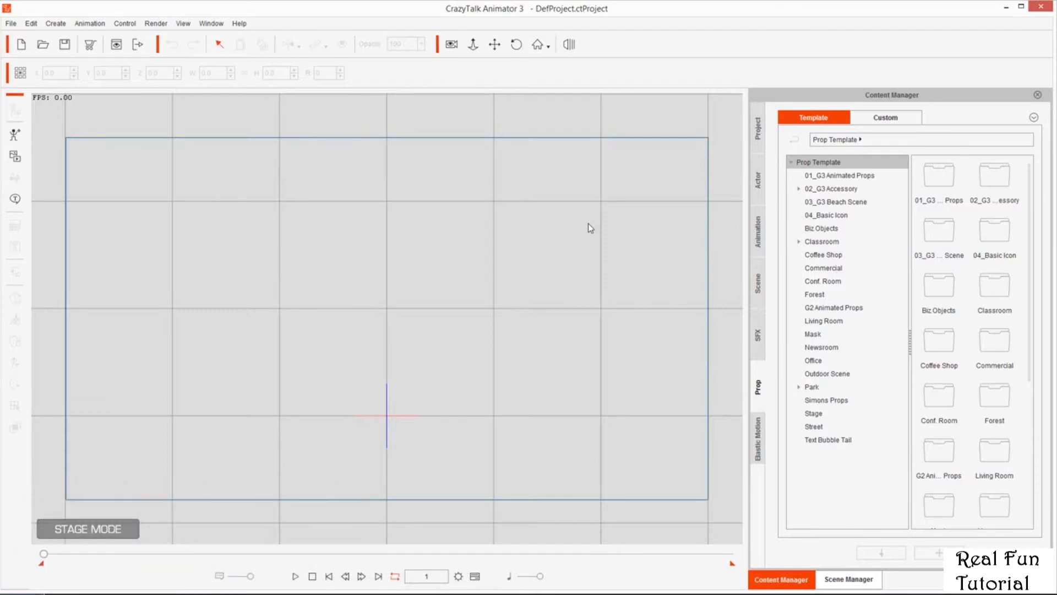
- Examine the template libraries for actors, animations, scenes and props, including the G2 Animated Props category
{"action": "left_click", "coordinate": [760, 181]}
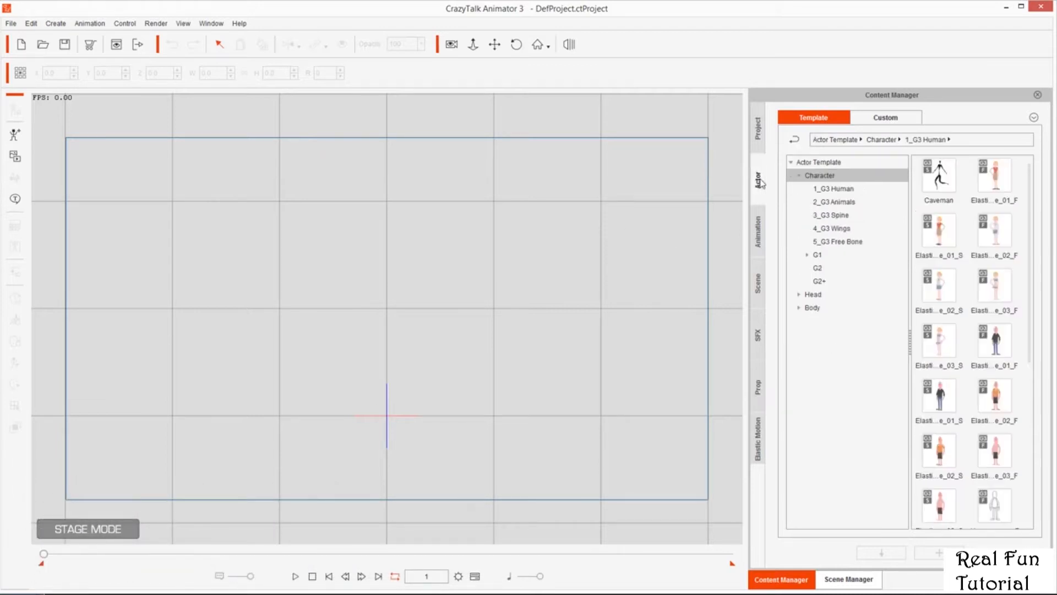
{"action": "left_click", "coordinate": [757, 231]}
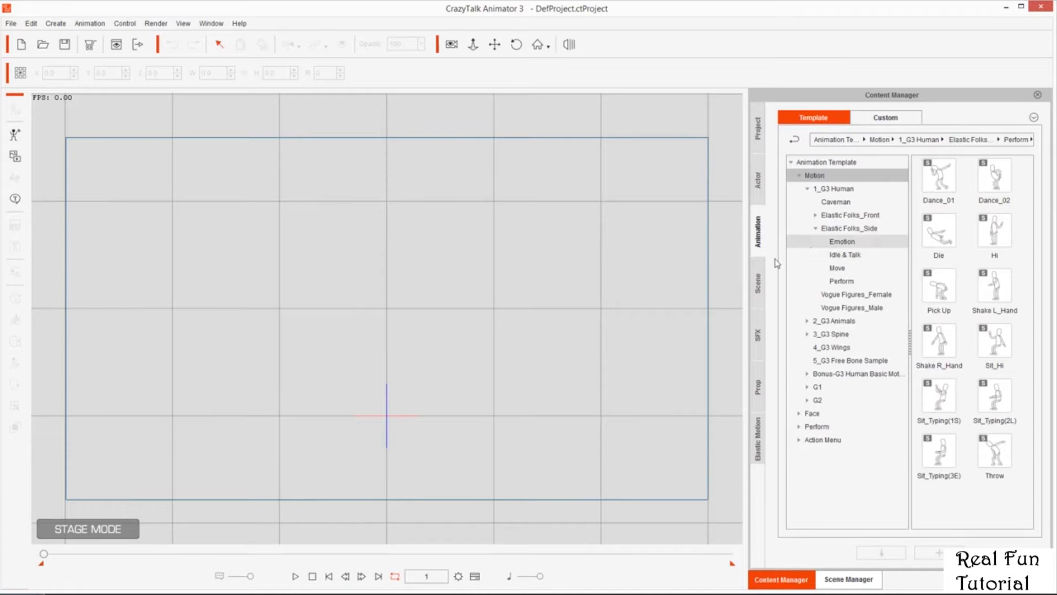
{"action": "left_click", "coordinate": [757, 382]}
{"action": "left_click", "coordinate": [833, 307]}
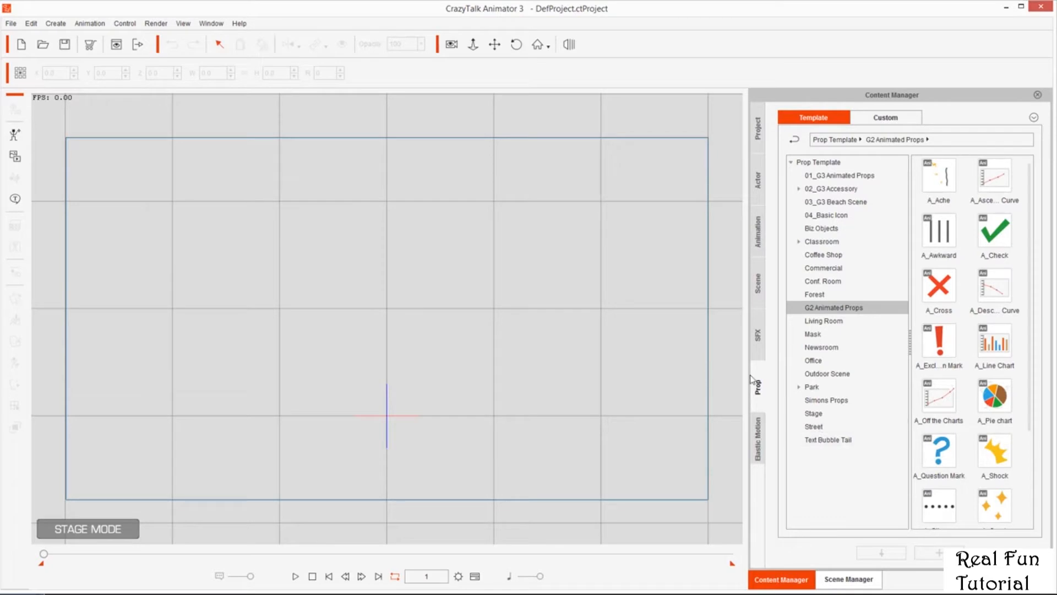
{"action": "left_click", "coordinate": [761, 298]}
{"action": "left_click", "coordinate": [761, 246]}
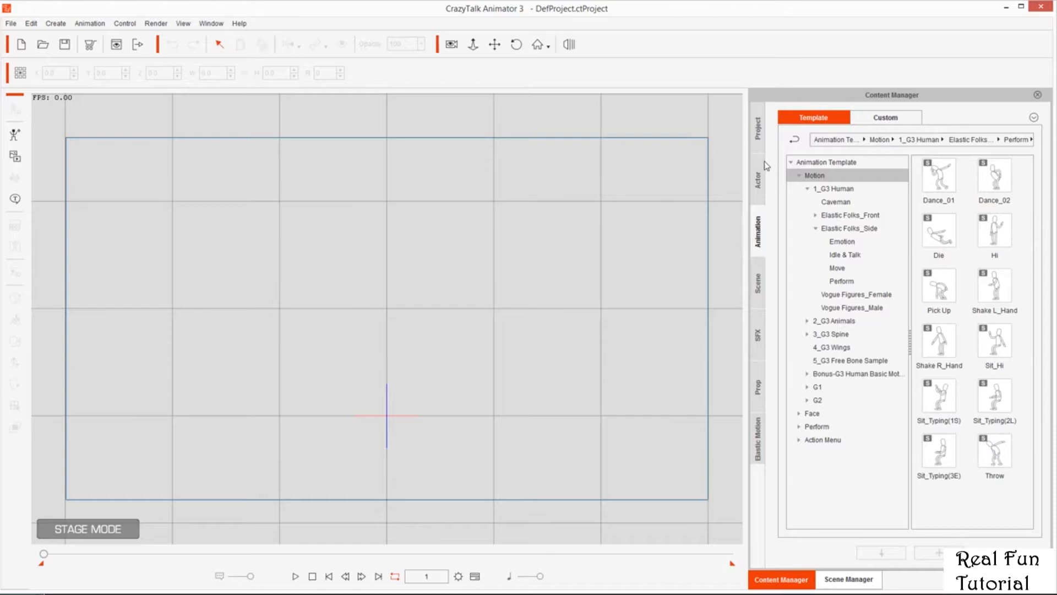
{"action": "left_click", "coordinate": [763, 186]}
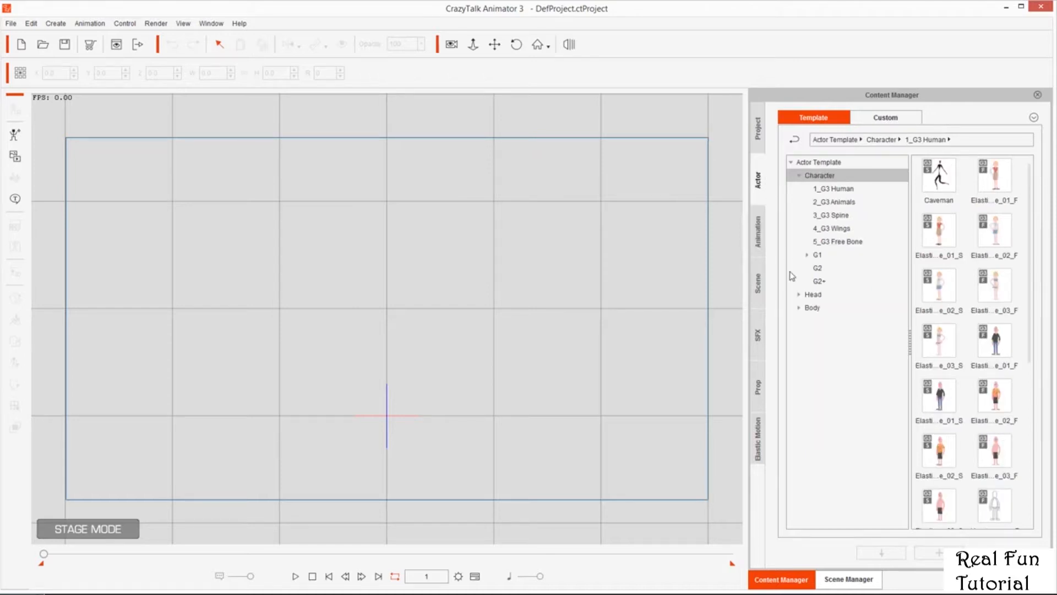
{"action": "left_click", "coordinate": [757, 393]}
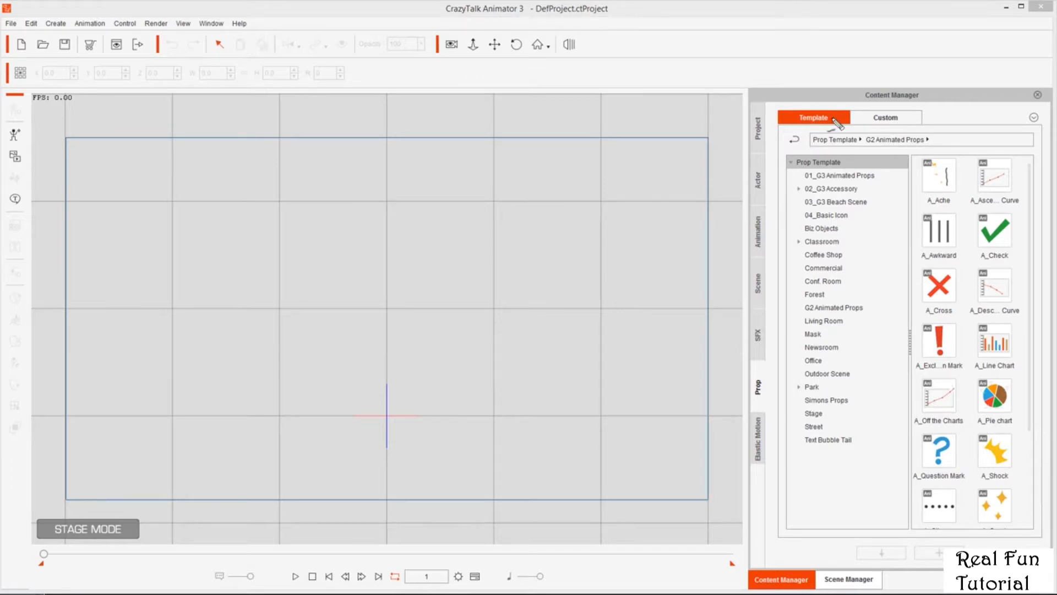
{"action": "mouse_move", "coordinate": [833, 109]}
{"action": "left_mouse_down"}
{"action": "mouse_move", "coordinate": [792, 120]}
{"action": "mouse_move", "coordinate": [789, 140]}
{"action": "mouse_move", "coordinate": [835, 133]}
{"action": "mouse_move", "coordinate": [821, 105]}
{"action": "left_mouse_up"}
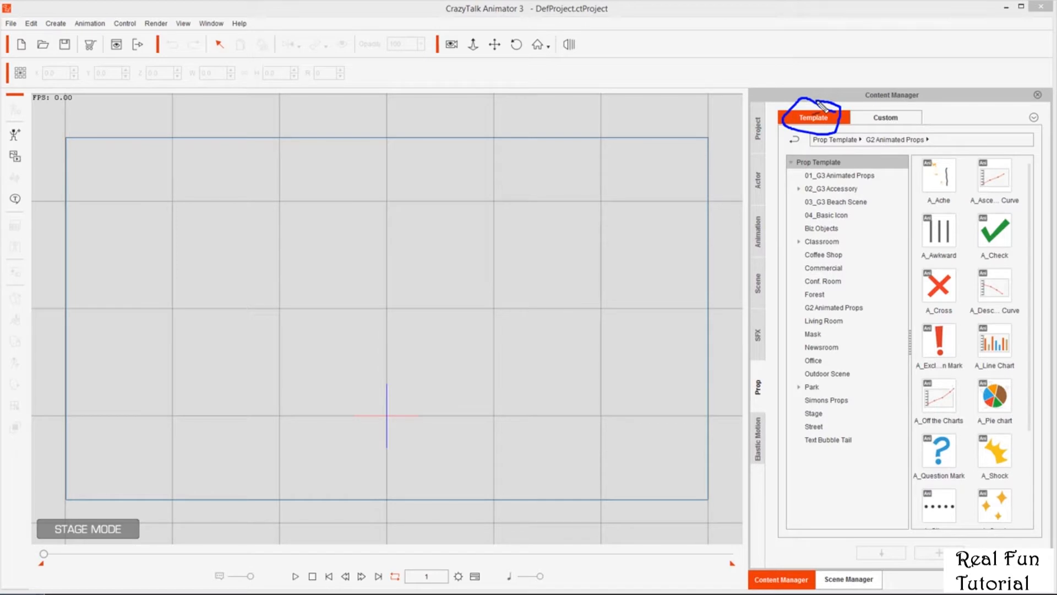
{"action": "key", "text": "Escape"}
{"action": "mouse_move", "coordinate": [909, 105]}
{"action": "left_mouse_down"}
{"action": "mouse_move", "coordinate": [851, 112]}
{"action": "mouse_move", "coordinate": [855, 135]}
{"action": "mouse_move", "coordinate": [945, 128]}
{"action": "mouse_move", "coordinate": [907, 82]}
{"action": "mouse_move", "coordinate": [882, 100]}
{"action": "left_mouse_up"}
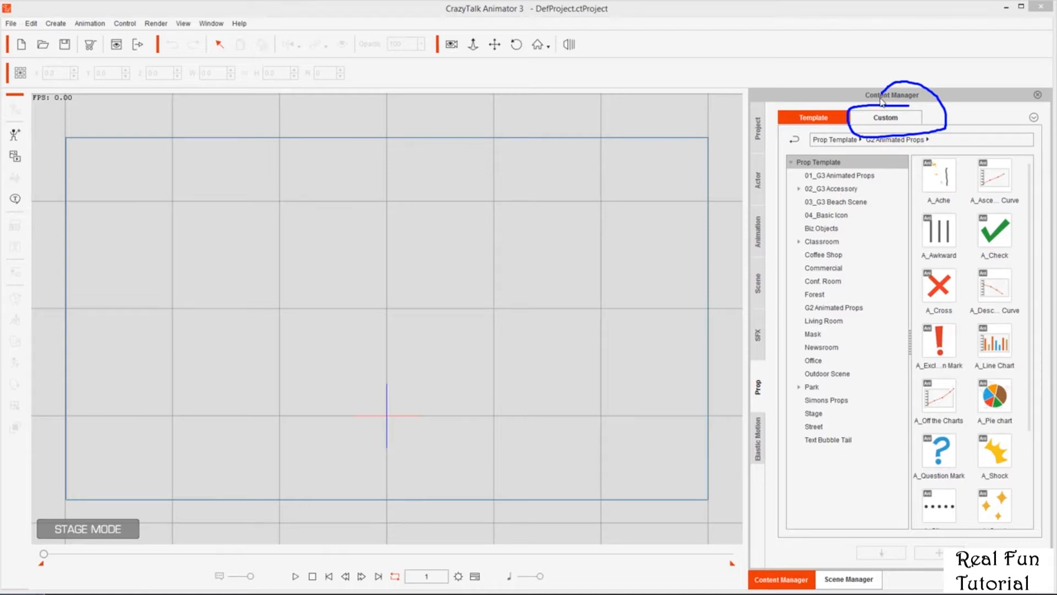
{"action": "key", "text": "Escape"}
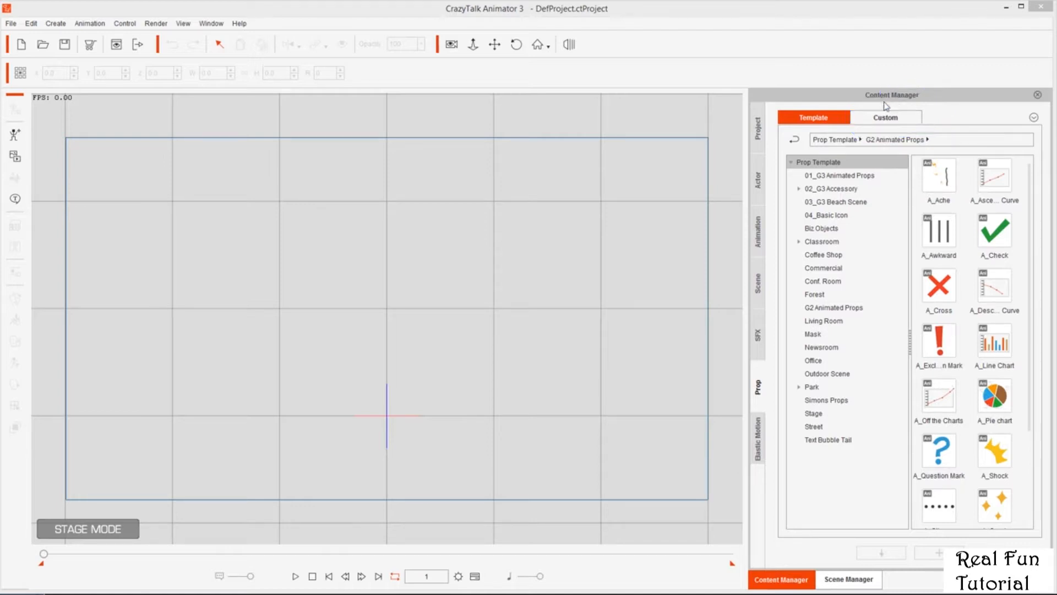
- Show the custom prop library and import Castle.png from File Explorer's Production Imagess folder onto the stage as a prop
{"action": "left_click", "coordinate": [887, 119]}
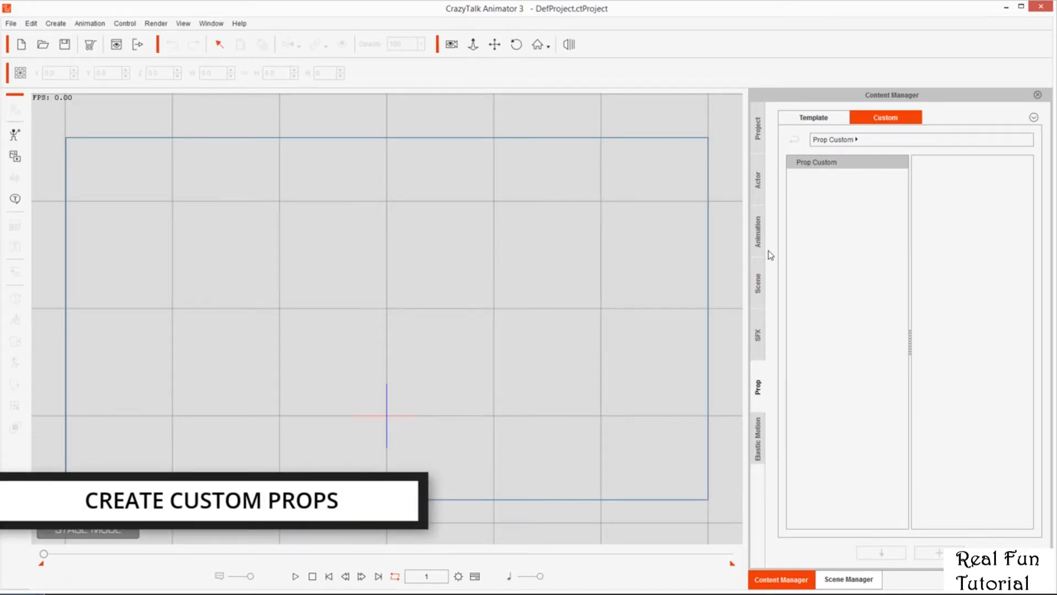
{"action": "key", "text": "alt+Tab"}
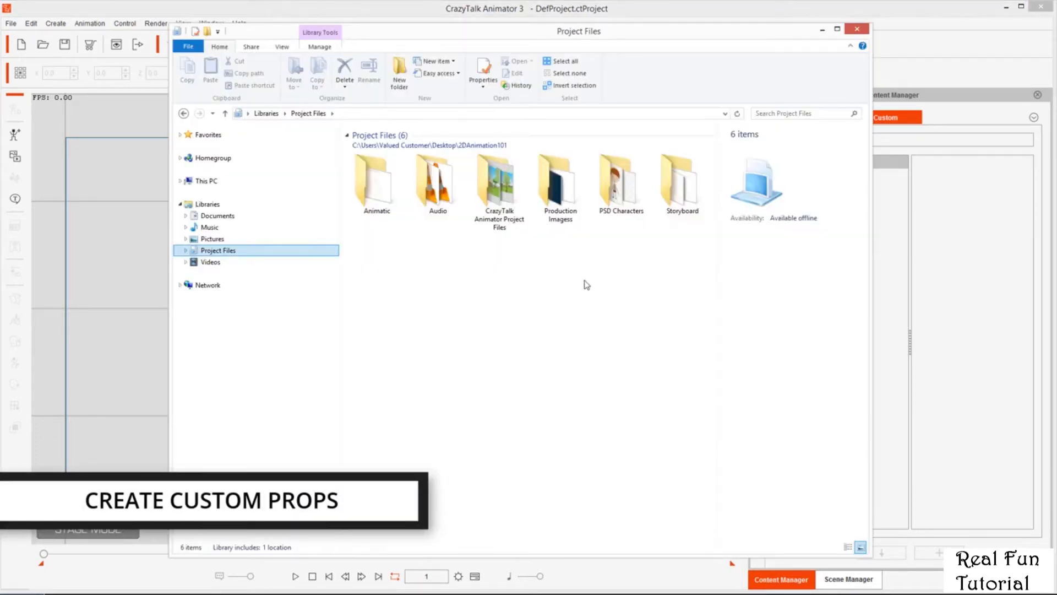
{"action": "double_click", "coordinate": [559, 200]}
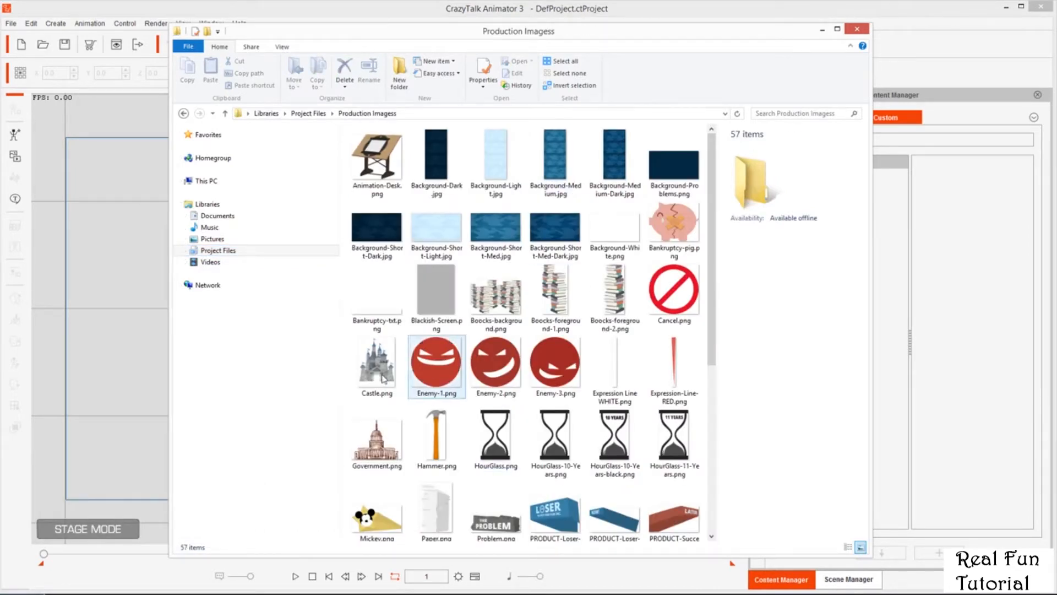
{"action": "left_click_drag", "start_coordinate": [379, 378], "coordinate": [385, 304]}
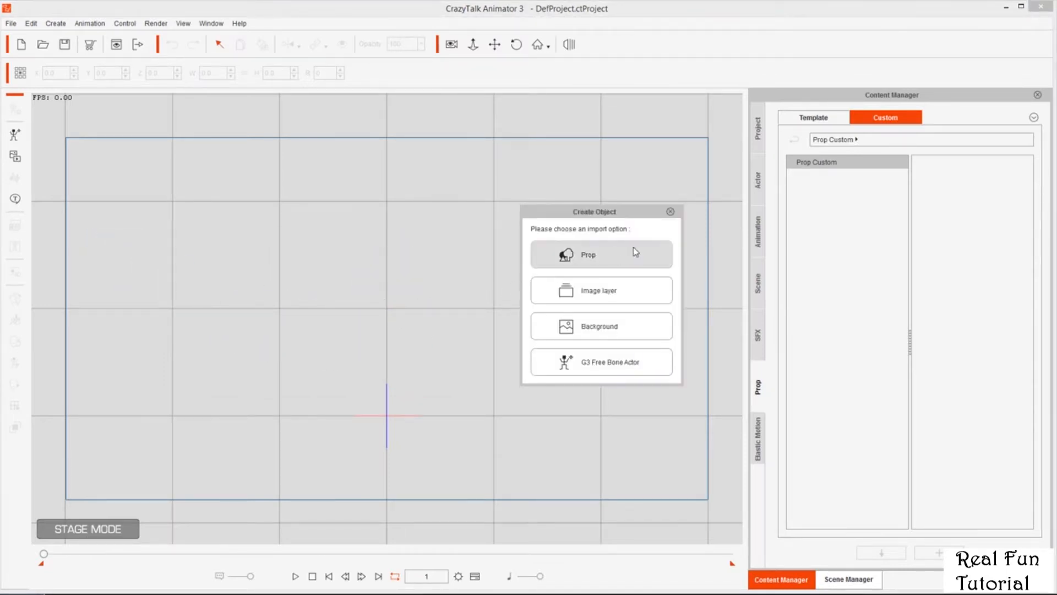
{"action": "left_click", "coordinate": [576, 253]}
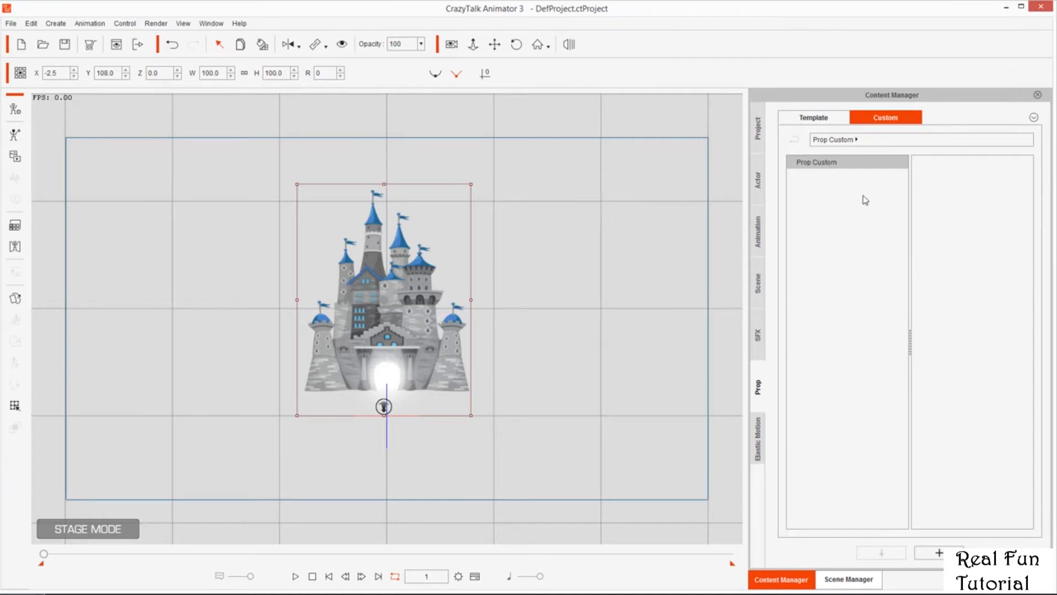
{"action": "mouse_move", "coordinate": [444, 294]}
{"action": "left_mouse_down"}
{"action": "mouse_move", "coordinate": [806, 213]}
{"action": "mouse_move", "coordinate": [945, 245]}
{"action": "mouse_move", "coordinate": [980, 278]}
{"action": "mouse_move", "coordinate": [918, 287]}
{"action": "left_mouse_up"}
{"action": "key", "text": "Escape"}
- Create a folder named "Success Sucks" in the custom prop library and open it
{"action": "right_click", "coordinate": [834, 198]}
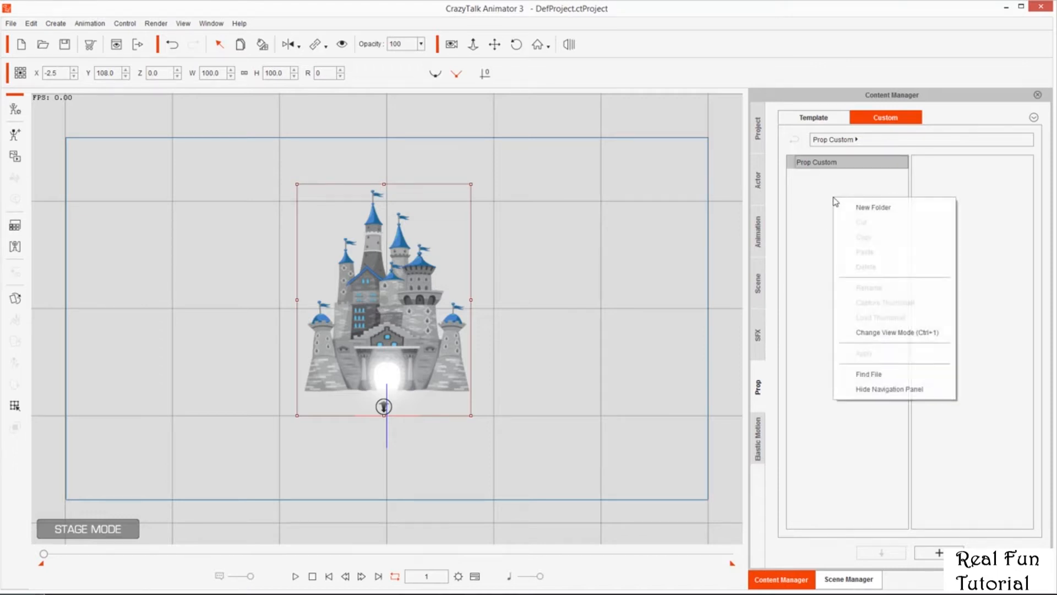
{"action": "left_click", "coordinate": [873, 208]}
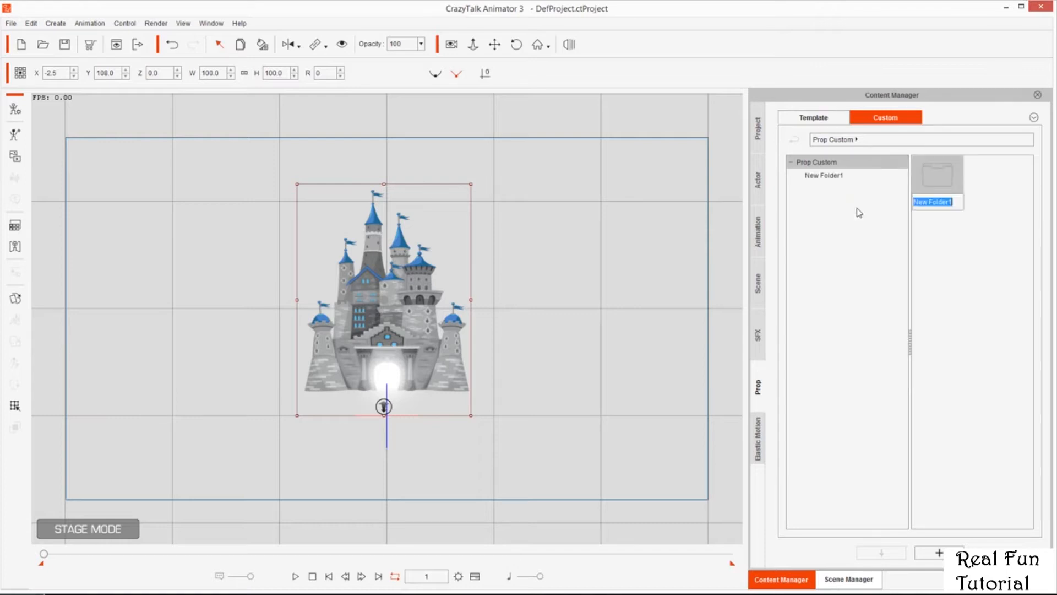
{"action": "type", "text": "Success Sucks"}
{"action": "key", "text": "Return"}
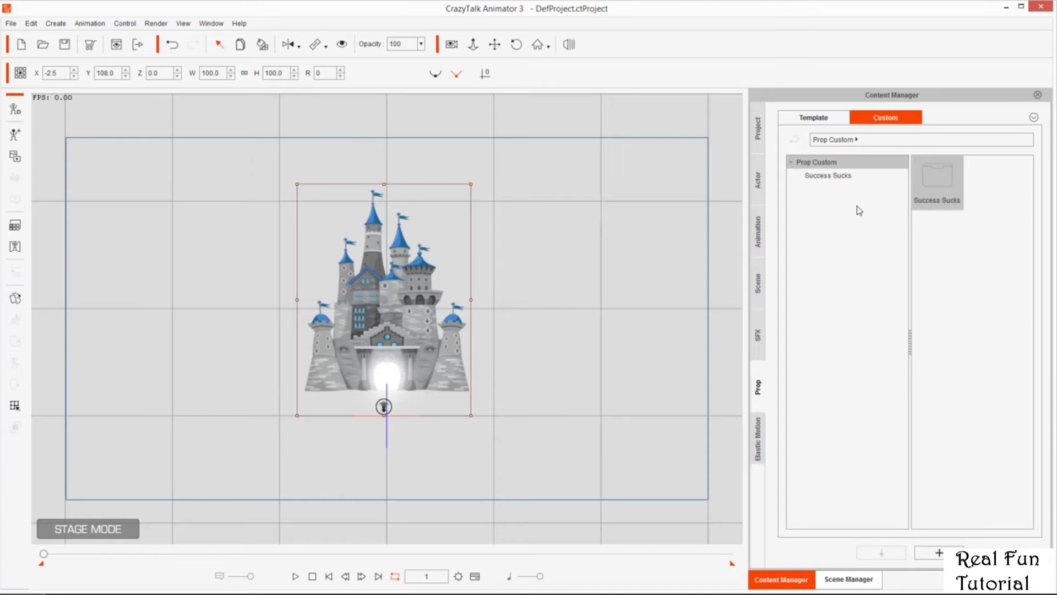
{"action": "double_click", "coordinate": [929, 177]}
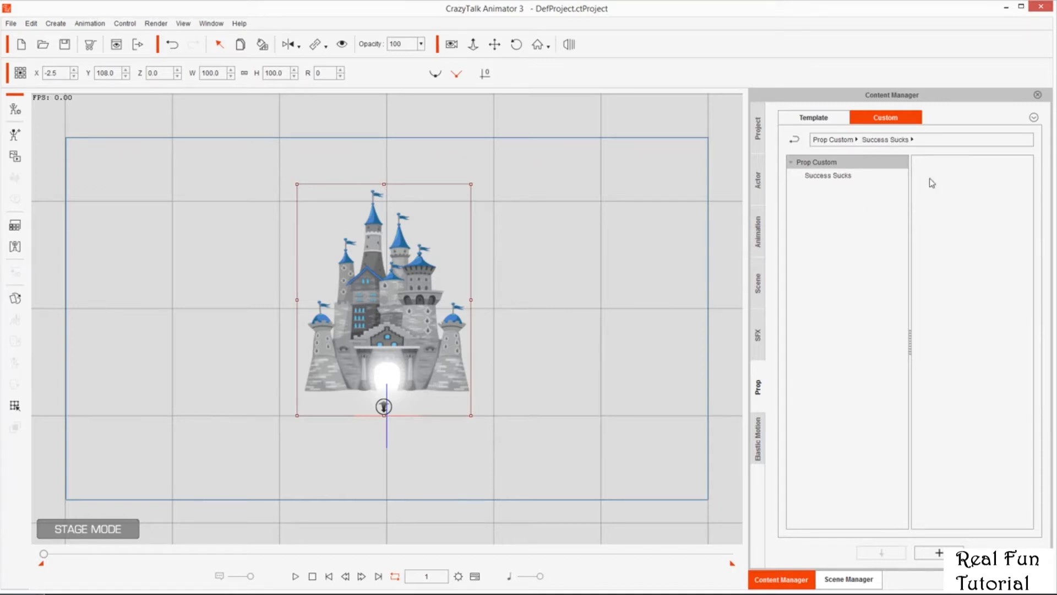
{"action": "left_click", "coordinate": [840, 180]}
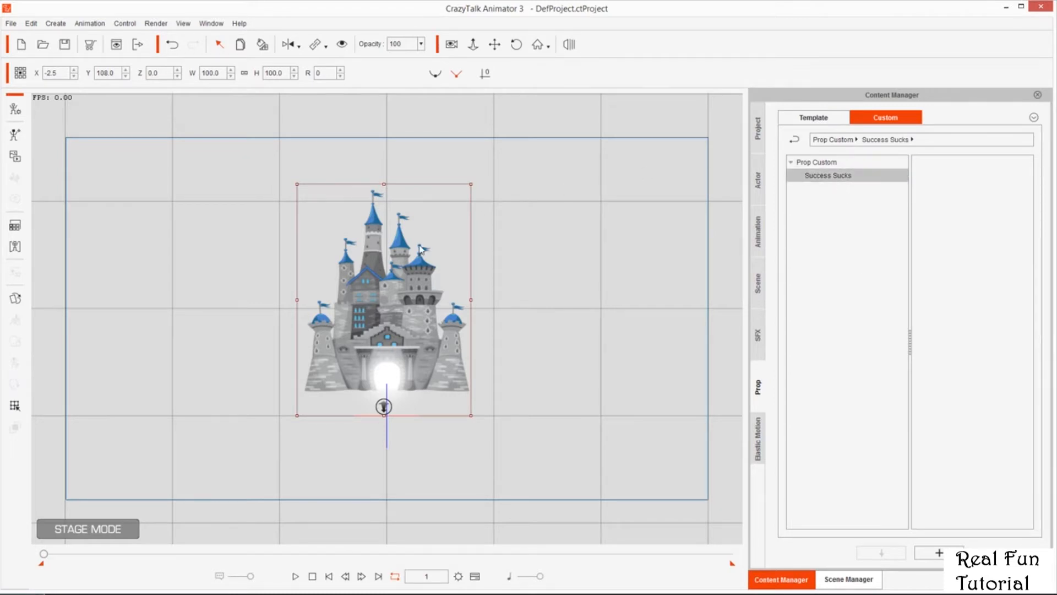
{"action": "mouse_move", "coordinate": [517, 201]}
{"action": "left_mouse_down"}
{"action": "mouse_move", "coordinate": [375, 183]}
{"action": "mouse_move", "coordinate": [295, 327]}
{"action": "mouse_move", "coordinate": [551, 413]}
{"action": "mouse_move", "coordinate": [479, 149]}
{"action": "left_mouse_up"}
{"action": "mouse_move", "coordinate": [500, 303]}
{"action": "left_mouse_down"}
{"action": "mouse_move", "coordinate": [574, 310]}
{"action": "mouse_move", "coordinate": [811, 440]}
{"action": "mouse_move", "coordinate": [888, 514]}
{"action": "mouse_move", "coordinate": [930, 535]}
{"action": "mouse_move", "coordinate": [904, 547]}
{"action": "mouse_move", "coordinate": [889, 544]}
{"action": "mouse_move", "coordinate": [935, 428]}
{"action": "mouse_move", "coordinate": [924, 266]}
{"action": "mouse_move", "coordinate": [887, 319]}
{"action": "left_mouse_up"}
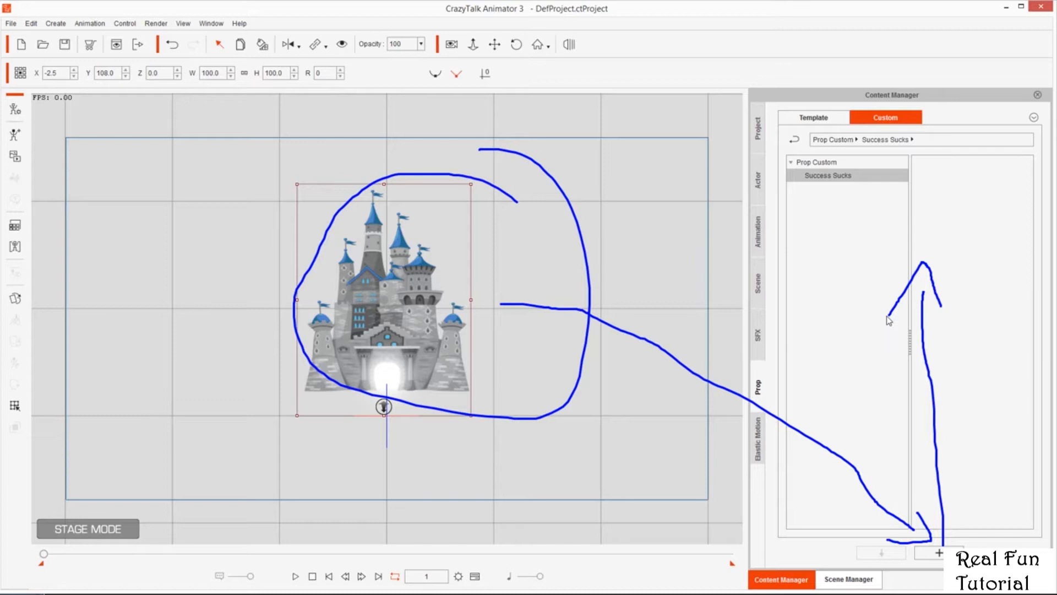
{"action": "key", "text": "Escape"}
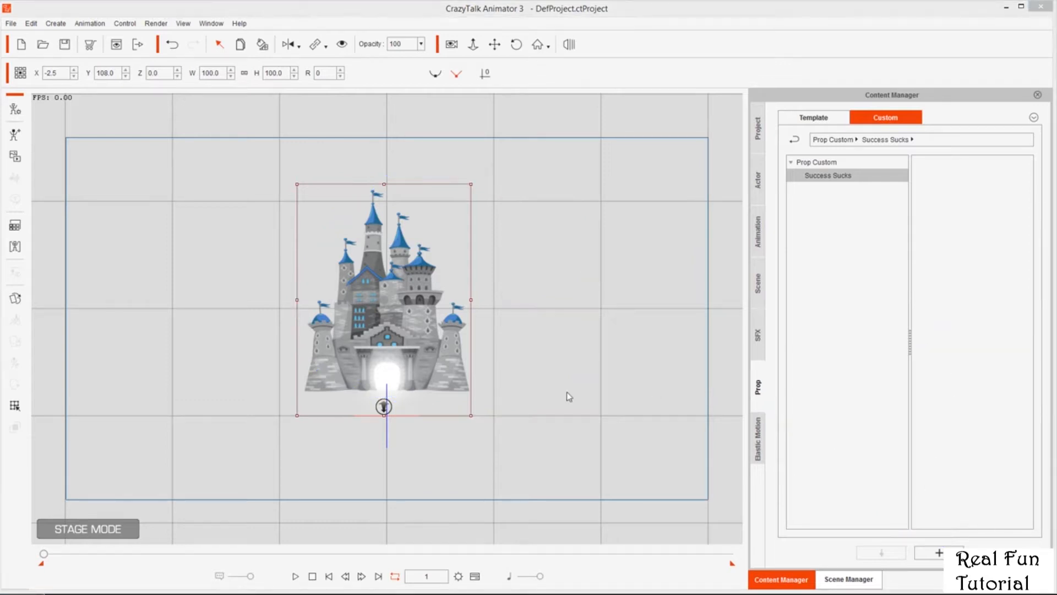
- Save the selected castle to the Success Sucks folder as a custom prop named "Castle"
{"action": "left_click", "coordinate": [939, 553]}
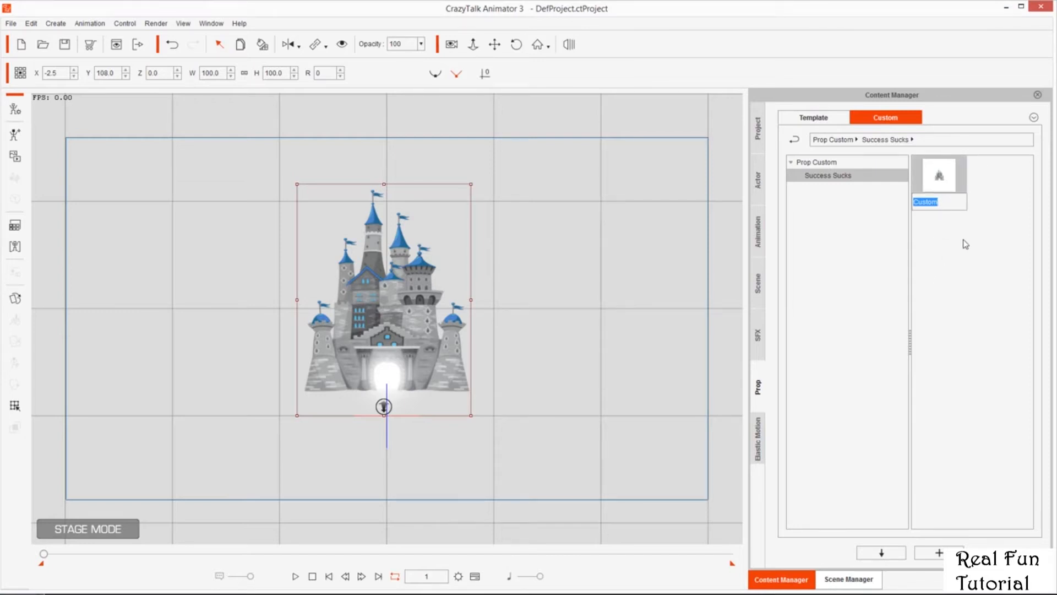
{"action": "type", "text": "Castle"}
{"action": "key", "text": "Return"}
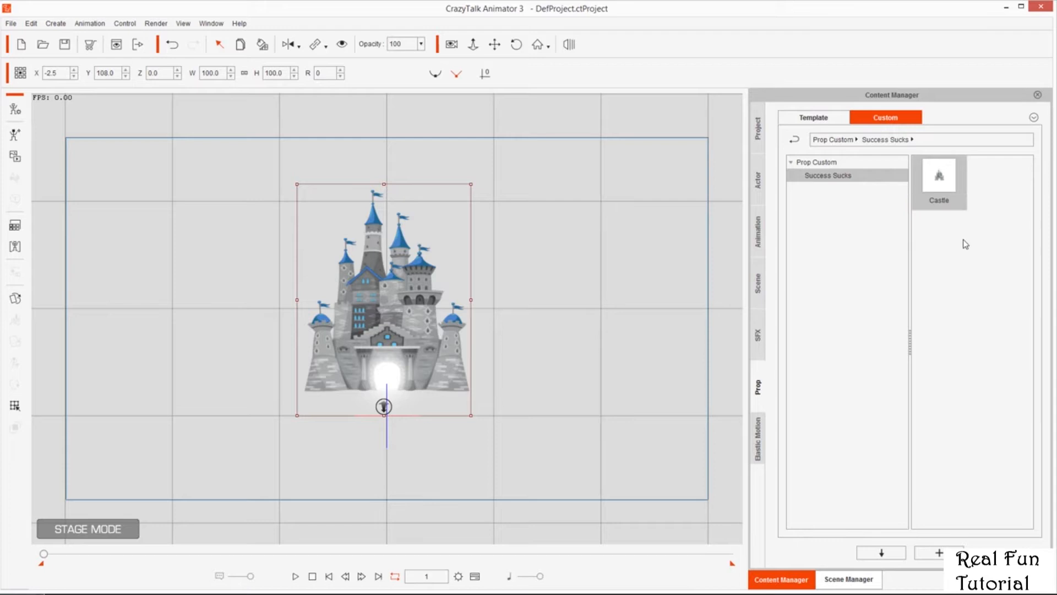
- Start a new project and place the saved Castle prop just left of the stage's centre
{"action": "left_click", "coordinate": [22, 46]}
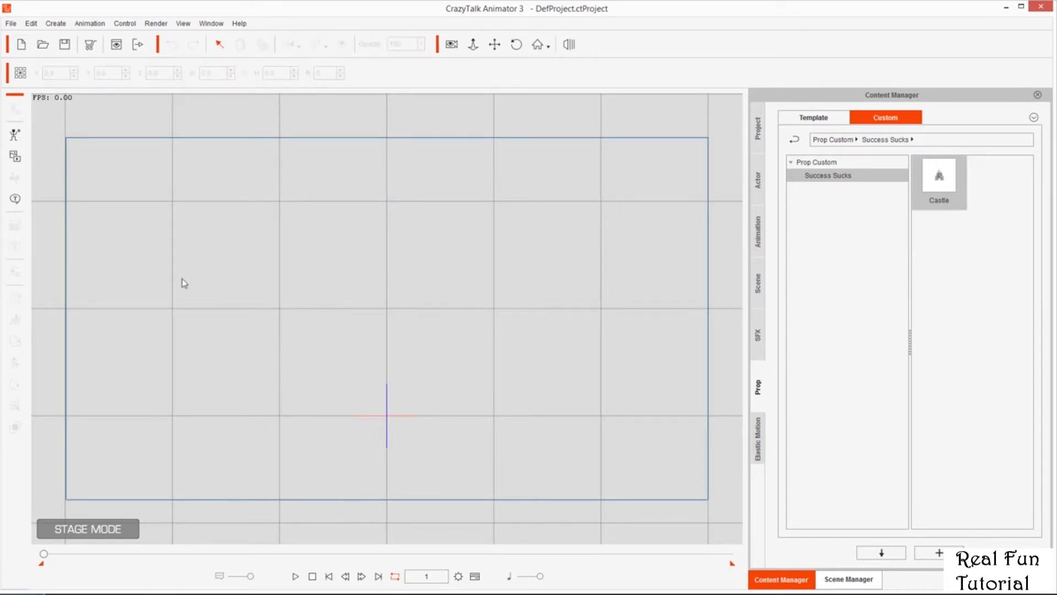
{"action": "left_click_drag", "start_coordinate": [951, 178], "coordinate": [358, 253]}
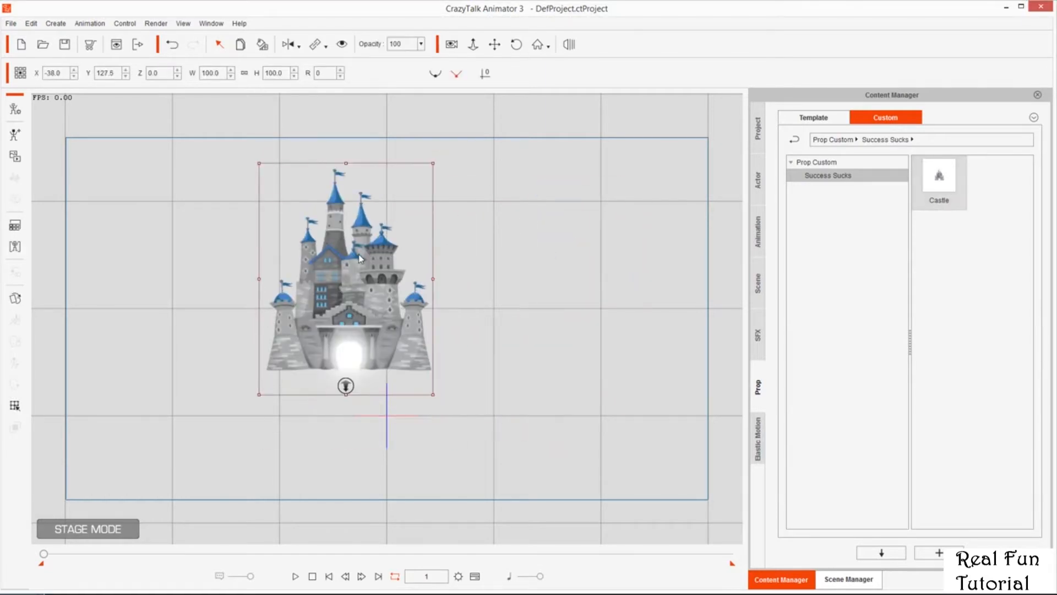
- Place the A_Check and A_Pie chart template props to the right of the castle, with the pie chart below the check mark
{"action": "left_click", "coordinate": [814, 117]}
{"action": "left_click_drag", "start_coordinate": [995, 234], "coordinate": [534, 254]}
{"action": "left_click_drag", "start_coordinate": [994, 396], "coordinate": [540, 394]}
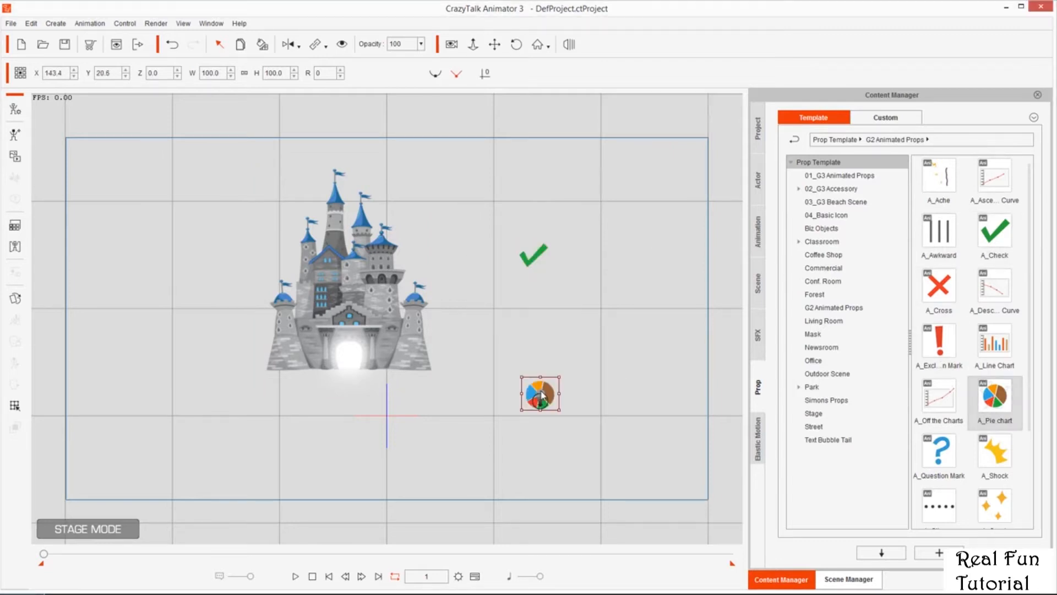
- Place a second copy of the custom Castle prop in the upper right of the stage
{"action": "left_click", "coordinate": [881, 117]}
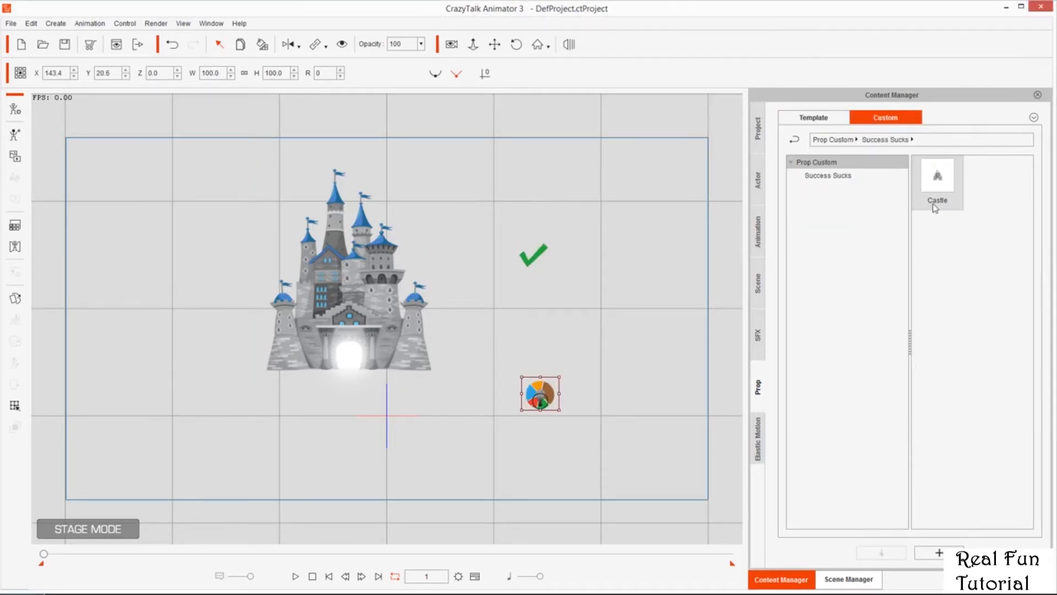
{"action": "left_click_drag", "start_coordinate": [937, 179], "coordinate": [596, 207]}
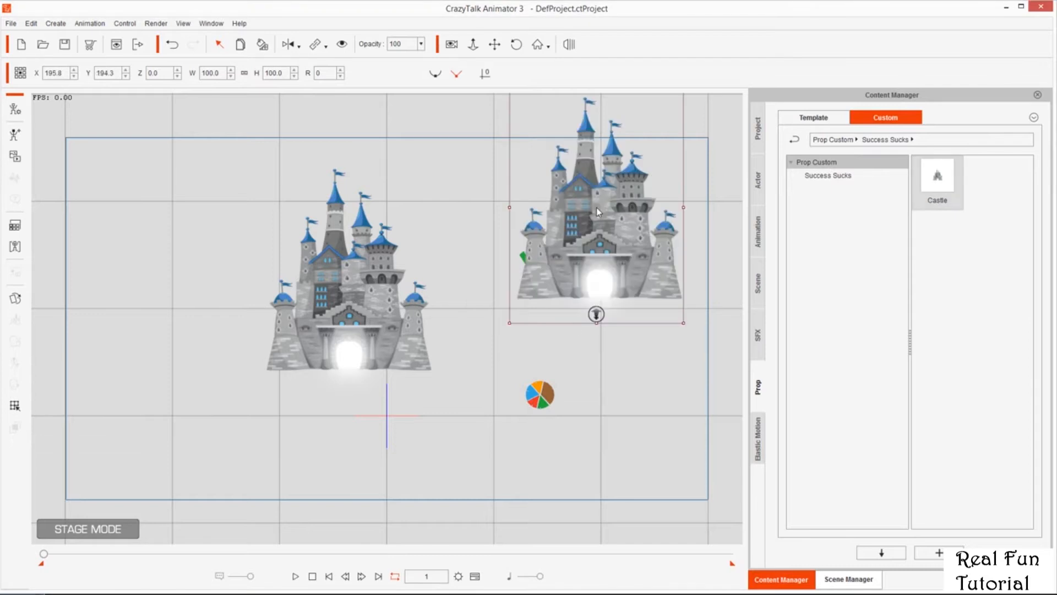
{"action": "key", "text": "Escape"}
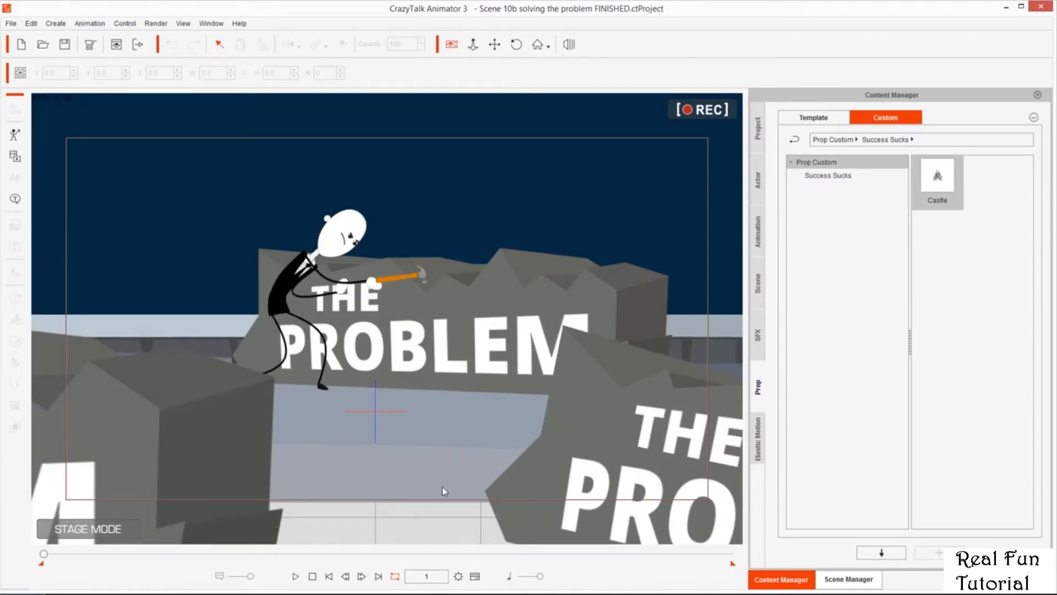
- Play the hammering scene's animation and stop the playback
{"action": "left_click", "coordinate": [296, 577]}
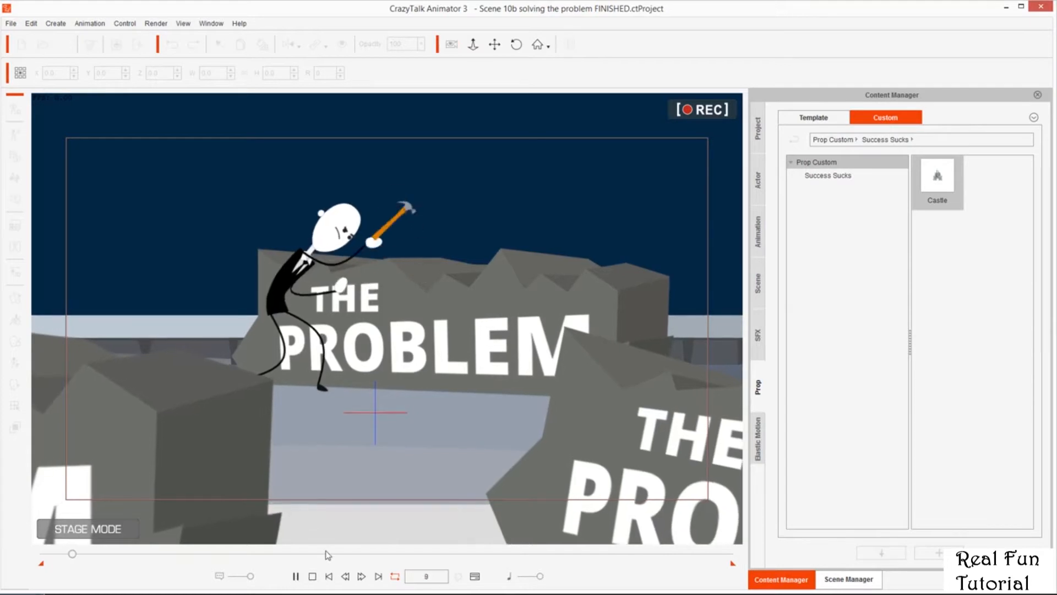
{"action": "left_click", "coordinate": [312, 576]}
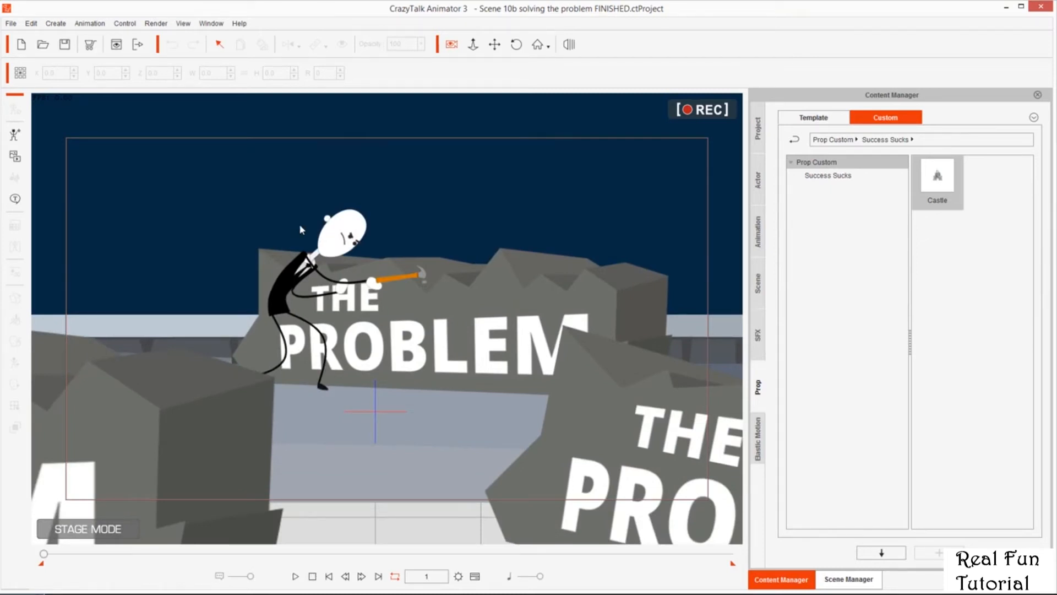
- Save the hammering stick figure to the custom Character library under the name Hard Worker
{"action": "left_click", "coordinate": [333, 241]}
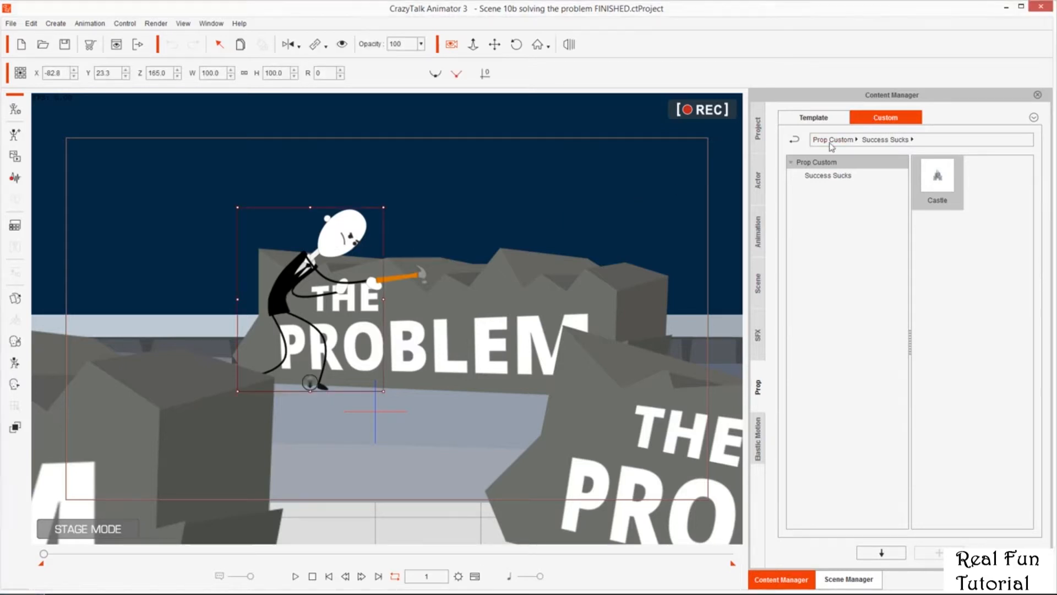
{"action": "left_click", "coordinate": [759, 184]}
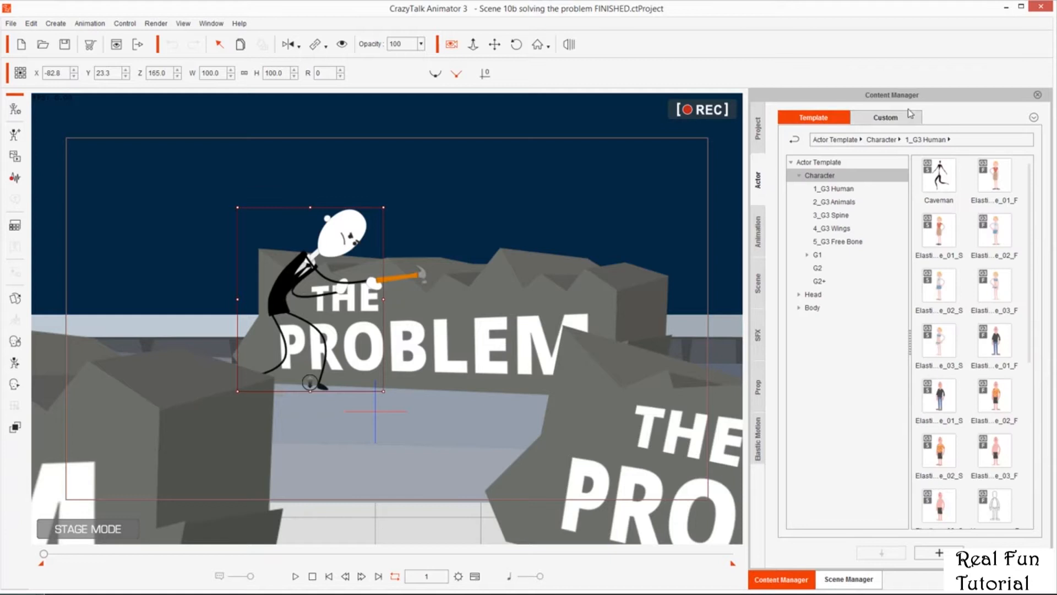
{"action": "left_click", "coordinate": [893, 119]}
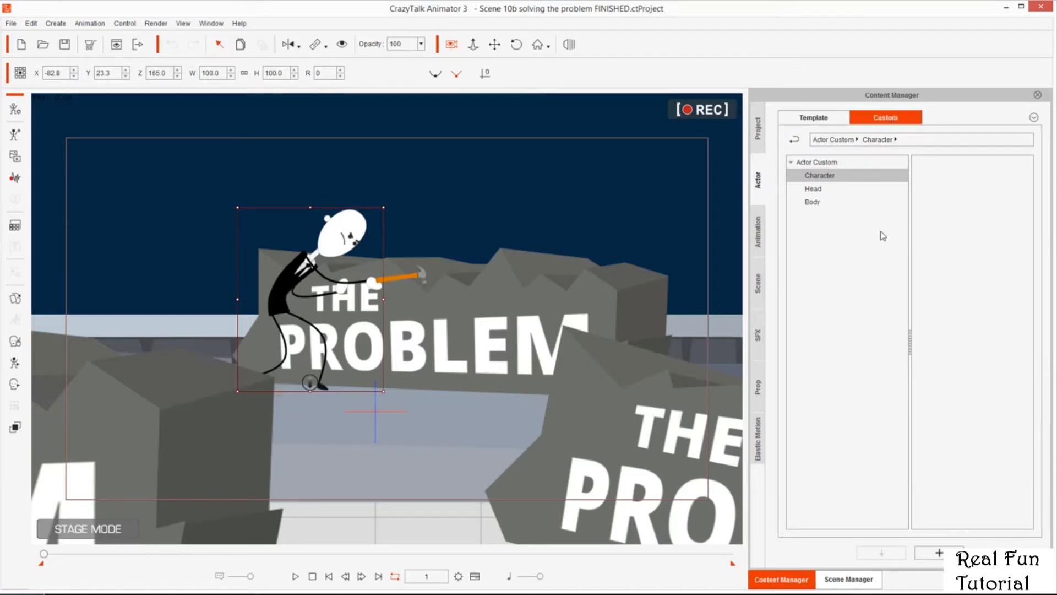
{"action": "left_click", "coordinate": [826, 177]}
{"action": "left_click", "coordinate": [939, 552]}
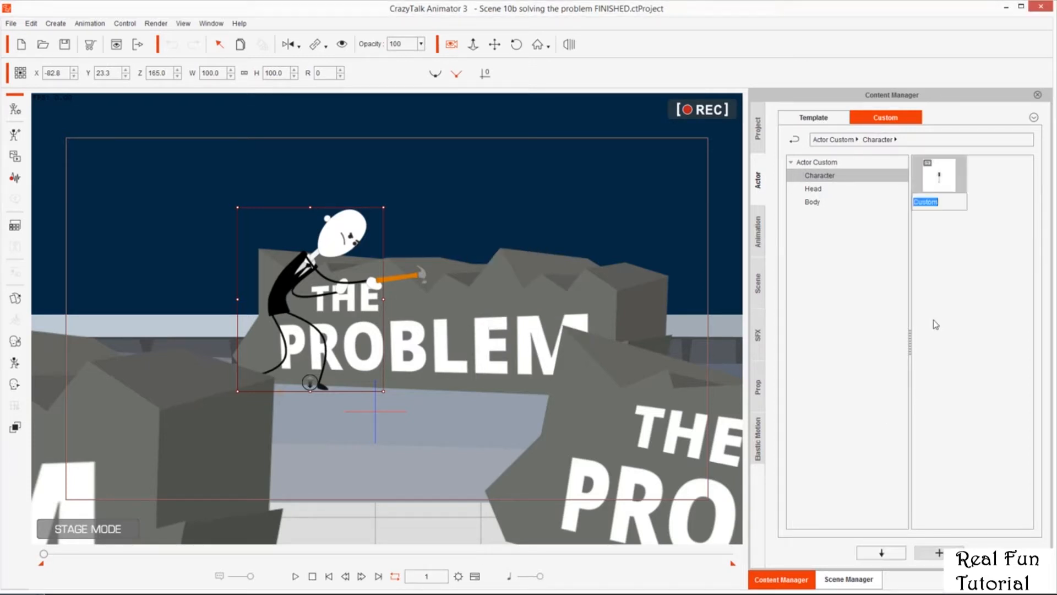
{"action": "type", "text": "Hard Worke"}
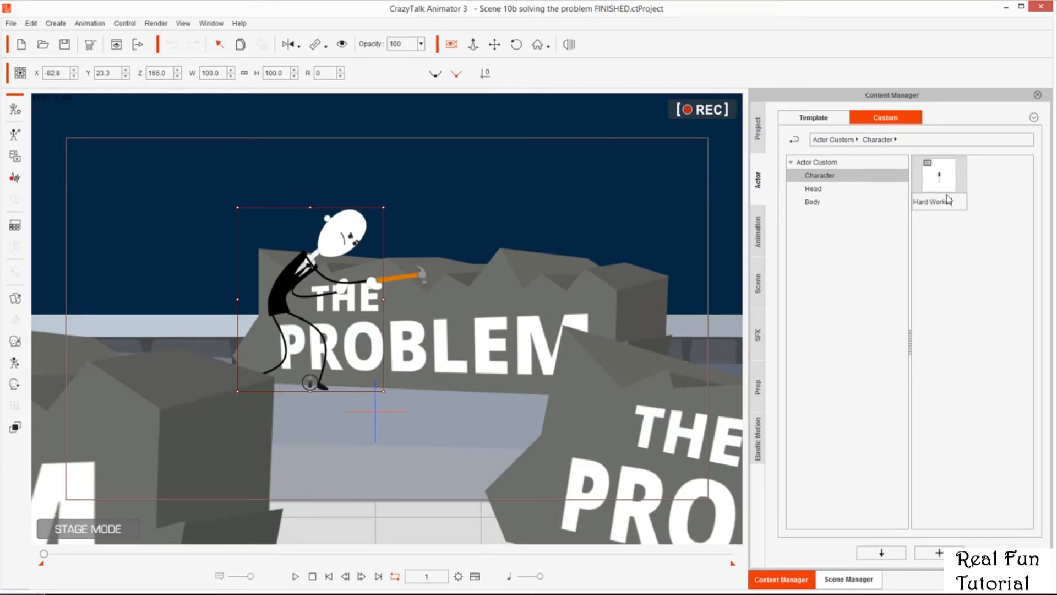
{"action": "key", "text": "Return"}
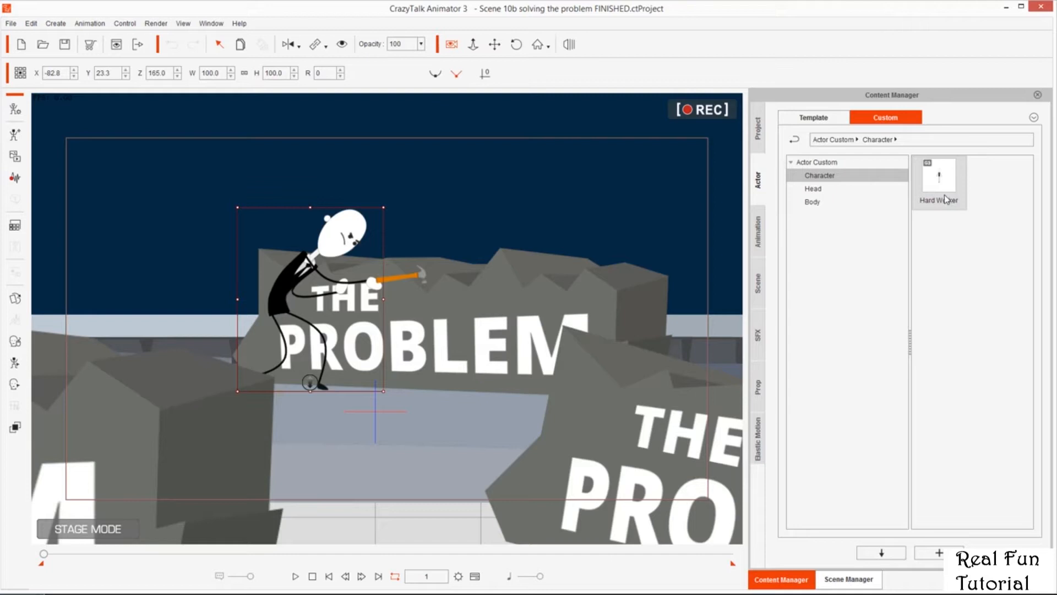
- Start a new project and add the custom Hard Worker character to the stage
{"action": "left_click", "coordinate": [22, 45]}
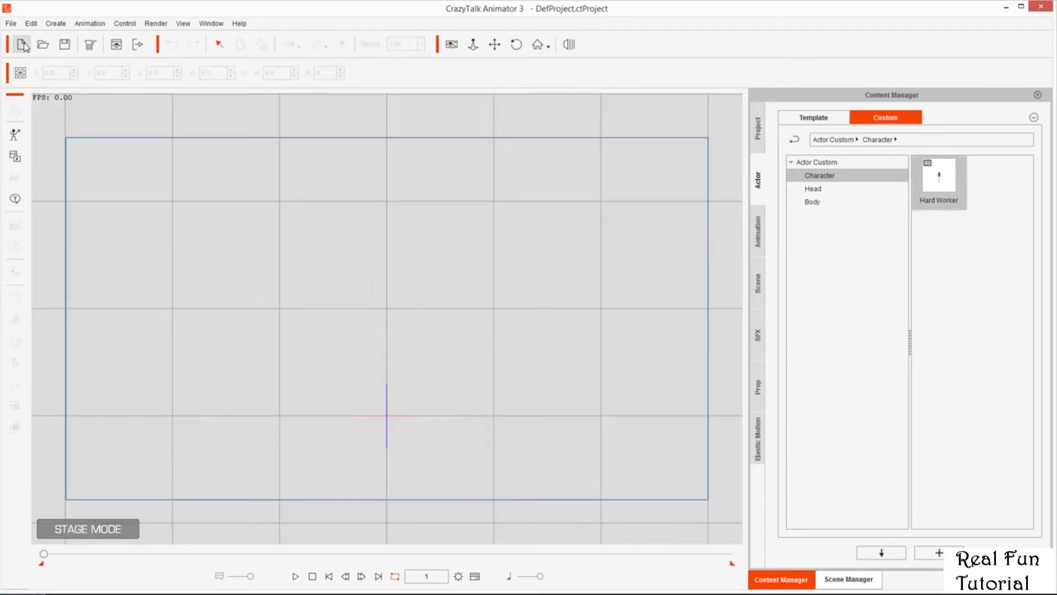
{"action": "double_click", "coordinate": [944, 175]}
{"action": "mouse_move", "coordinate": [352, 270]}
{"action": "left_mouse_down"}
{"action": "mouse_move", "coordinate": [392, 298]}
{"action": "mouse_move", "coordinate": [356, 286]}
{"action": "left_mouse_up"}
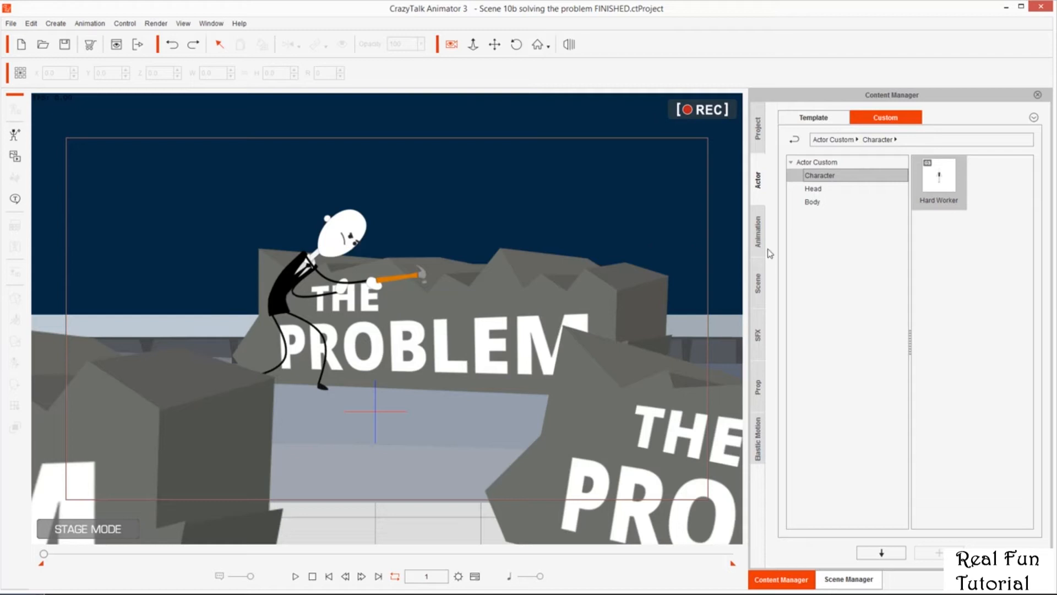
- Open the scene templates in the Content Manager
{"action": "left_click", "coordinate": [754, 290]}
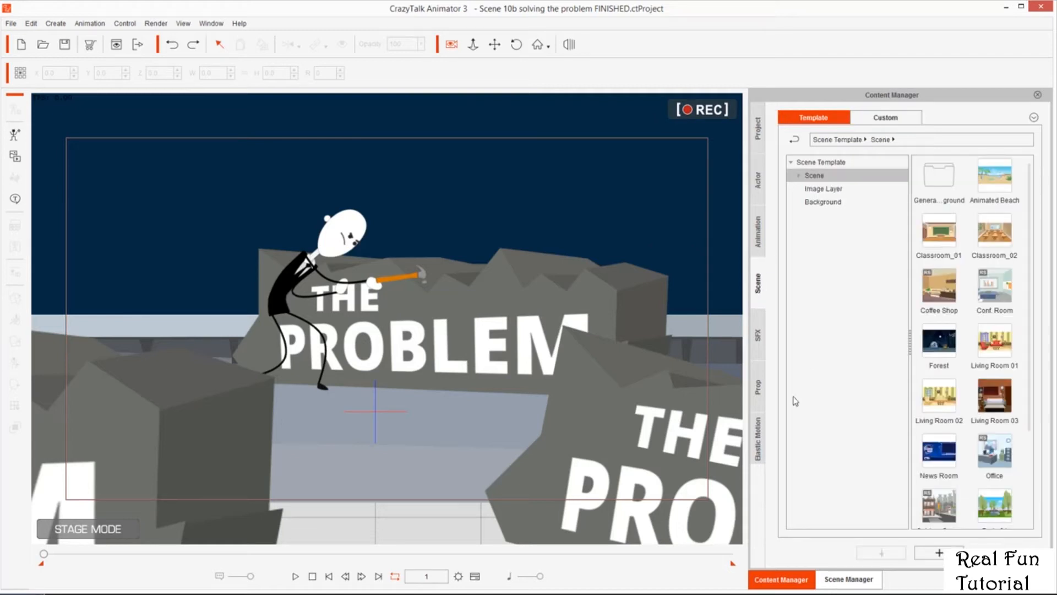
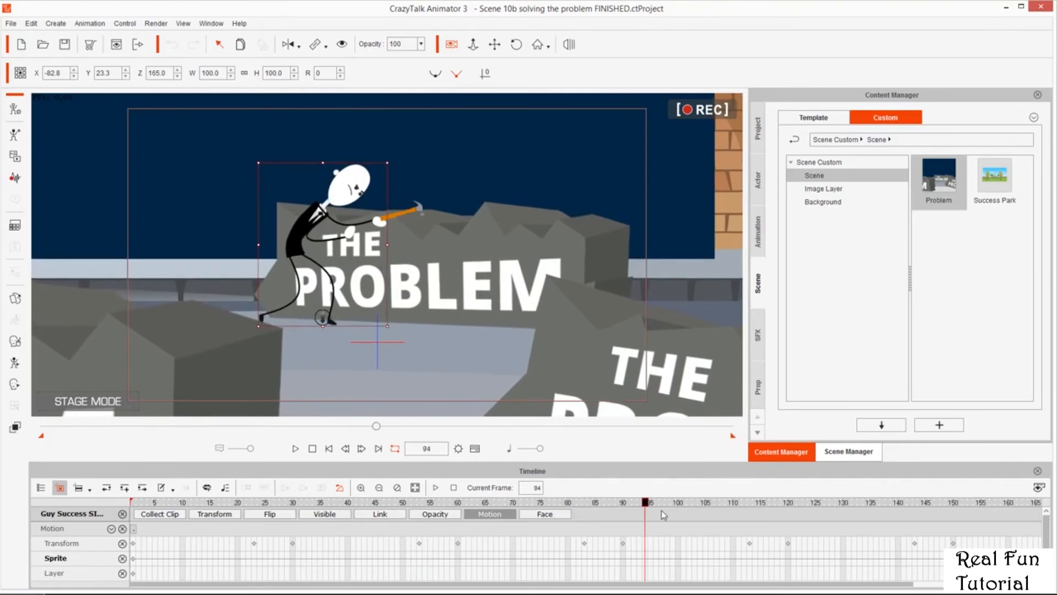
- Scrub the hammering motion to frame 30 and show the stick figure's Collect Clip track in the timeline
{"action": "left_click_drag", "start_coordinate": [754, 517], "coordinate": [293, 520]}
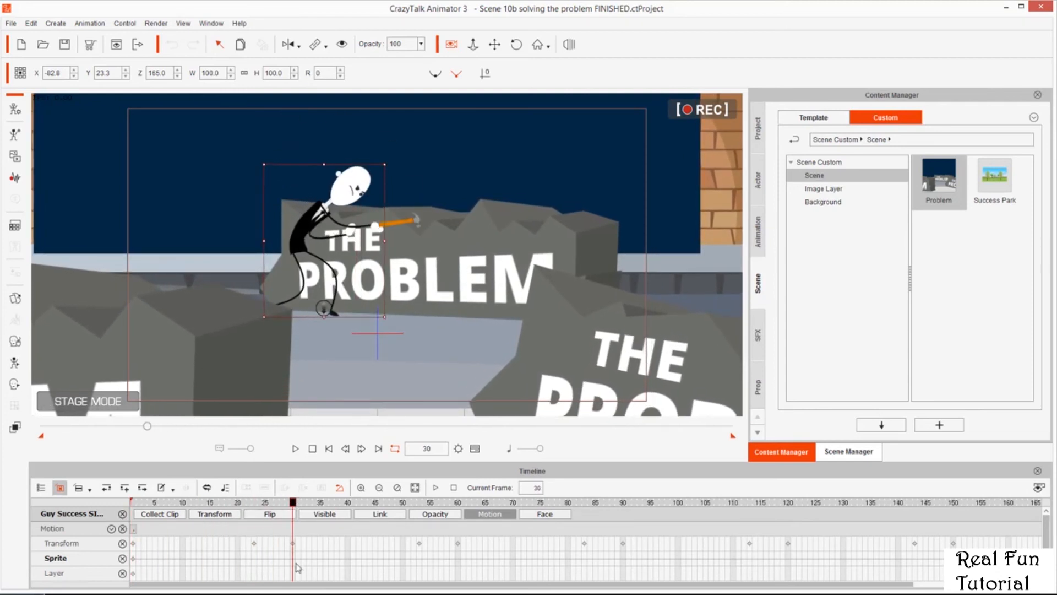
{"action": "mouse_move", "coordinate": [183, 503]}
{"action": "left_mouse_down"}
{"action": "mouse_move", "coordinate": [124, 505]}
{"action": "mouse_move", "coordinate": [125, 528]}
{"action": "mouse_move", "coordinate": [156, 536]}
{"action": "mouse_move", "coordinate": [184, 530]}
{"action": "mouse_move", "coordinate": [187, 504]}
{"action": "mouse_move", "coordinate": [133, 501]}
{"action": "mouse_move", "coordinate": [121, 520]}
{"action": "mouse_move", "coordinate": [136, 534]}
{"action": "mouse_move", "coordinate": [178, 507]}
{"action": "left_mouse_up"}
{"action": "left_click_drag", "start_coordinate": [174, 432], "coordinate": [158, 498]}
{"action": "key", "text": "Escape"}
{"action": "left_click", "coordinate": [157, 513]}
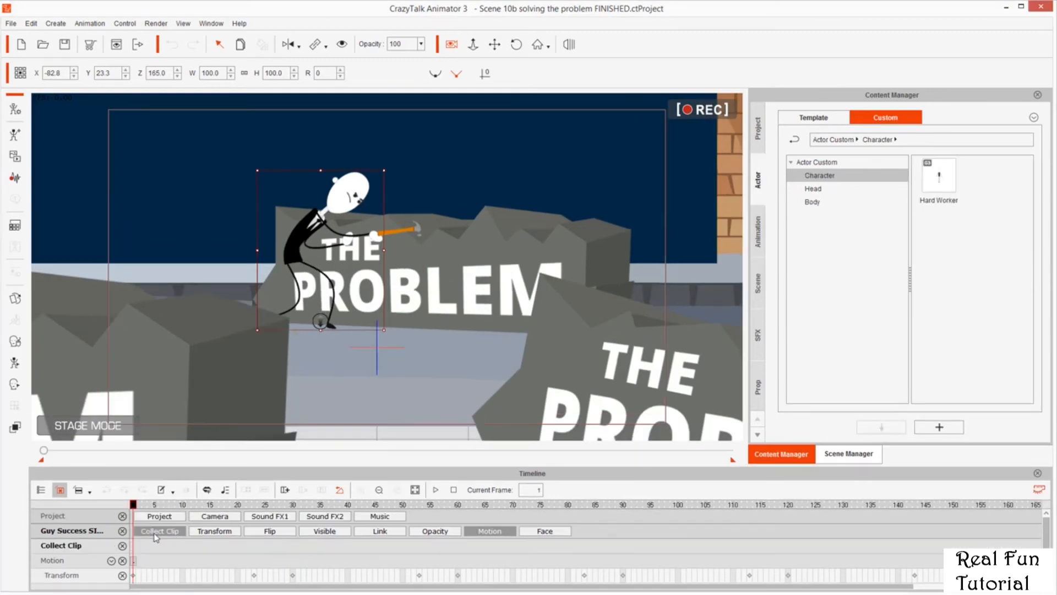
{"action": "mouse_move", "coordinate": [101, 546]}
{"action": "left_mouse_down"}
{"action": "mouse_move", "coordinate": [73, 532]}
{"action": "mouse_move", "coordinate": [45, 534]}
{"action": "mouse_move", "coordinate": [34, 549]}
{"action": "mouse_move", "coordinate": [49, 562]}
{"action": "mouse_move", "coordinate": [84, 538]}
{"action": "left_mouse_up"}
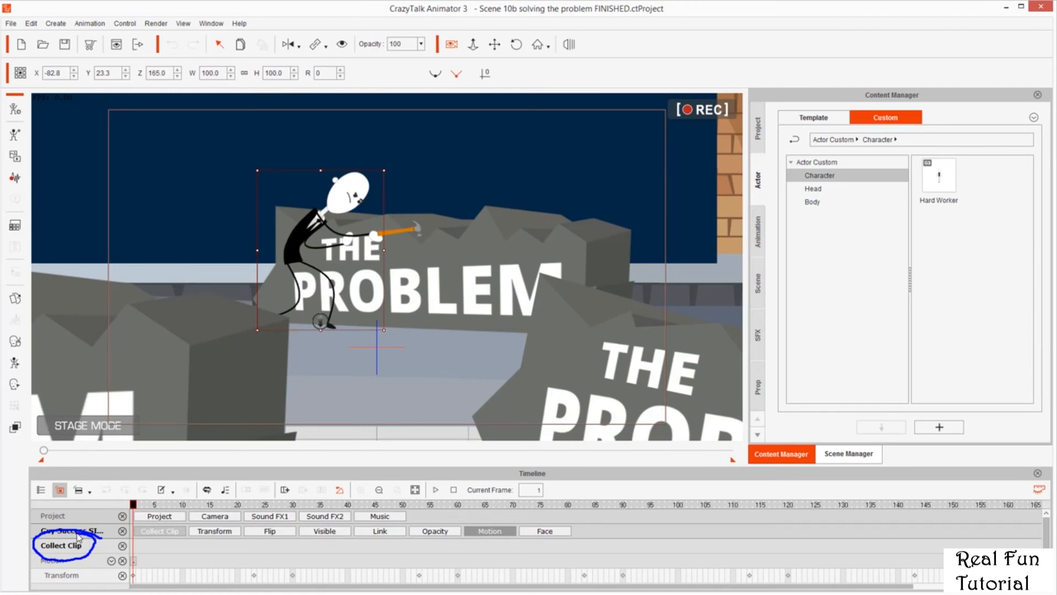
{"action": "key", "text": "Escape"}
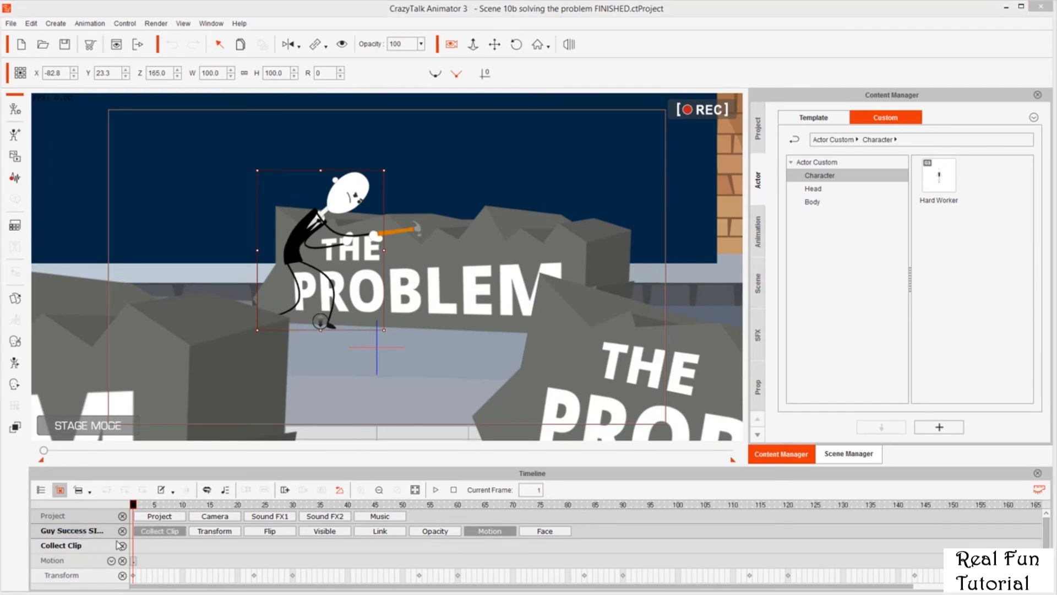
- Collect frames 1 to 30 of the stick figure's animation and export them as a custom motion named Hammering
{"action": "left_click_drag", "start_coordinate": [136, 550], "coordinate": [296, 556]}
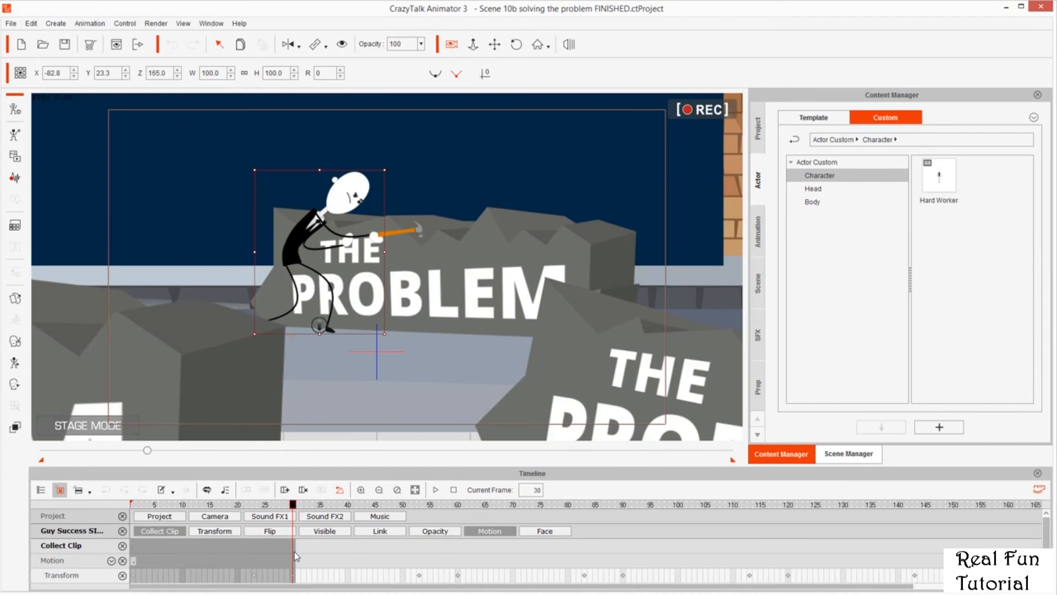
{"action": "right_click", "coordinate": [205, 544]}
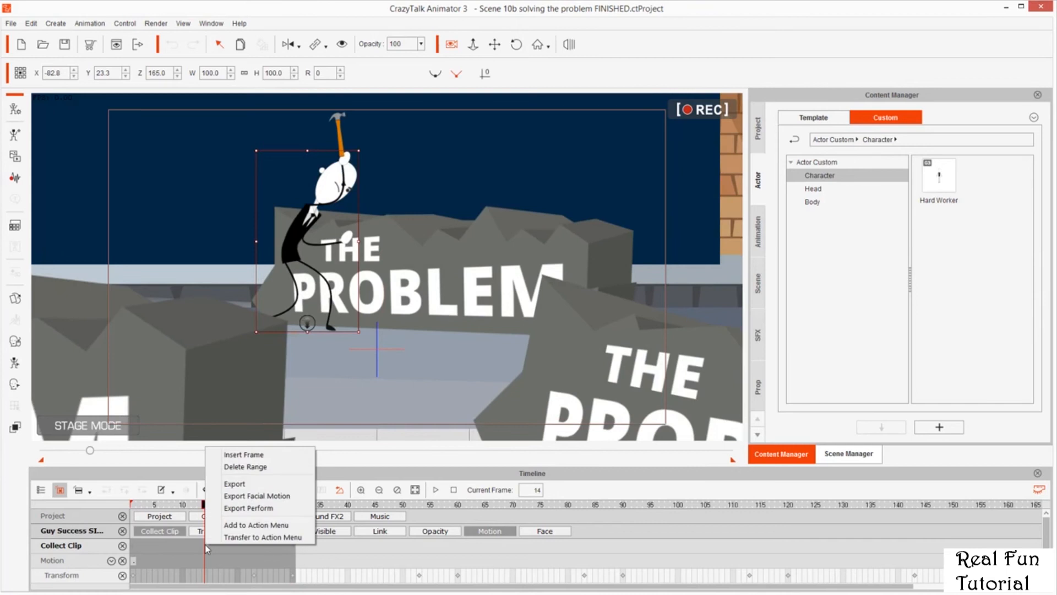
{"action": "left_click", "coordinate": [237, 484]}
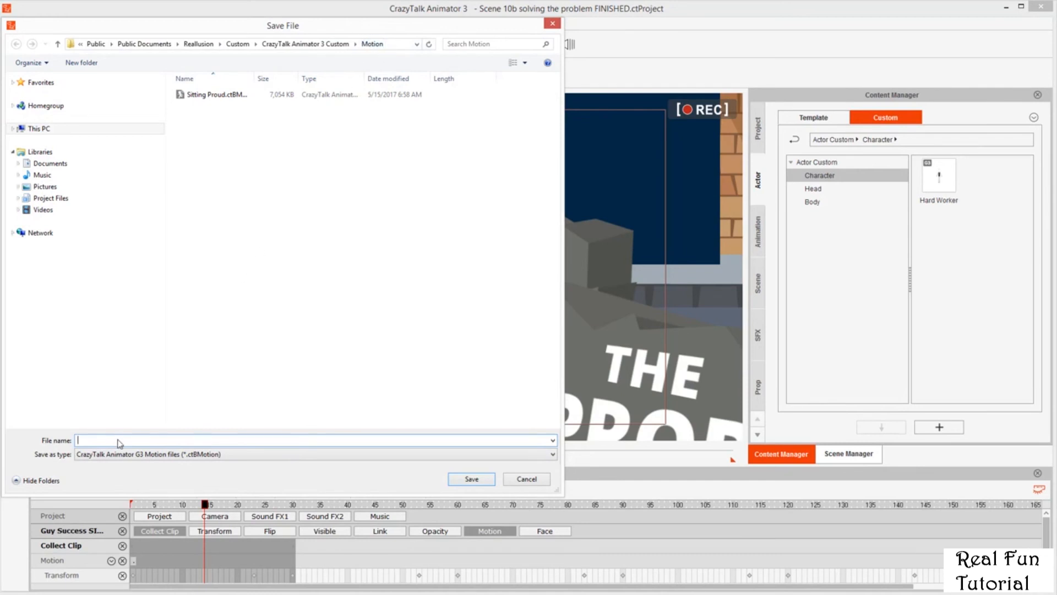
{"action": "type", "text": "Hammering"}
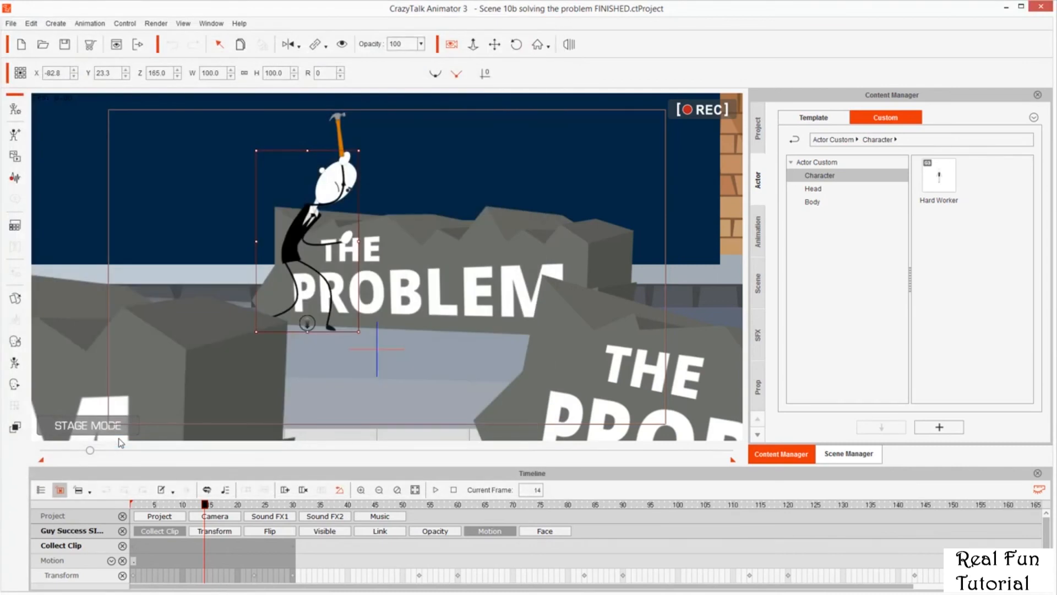
- Find the saved Hammering clip in the custom Motion library and select it
{"action": "left_click", "coordinate": [761, 230]}
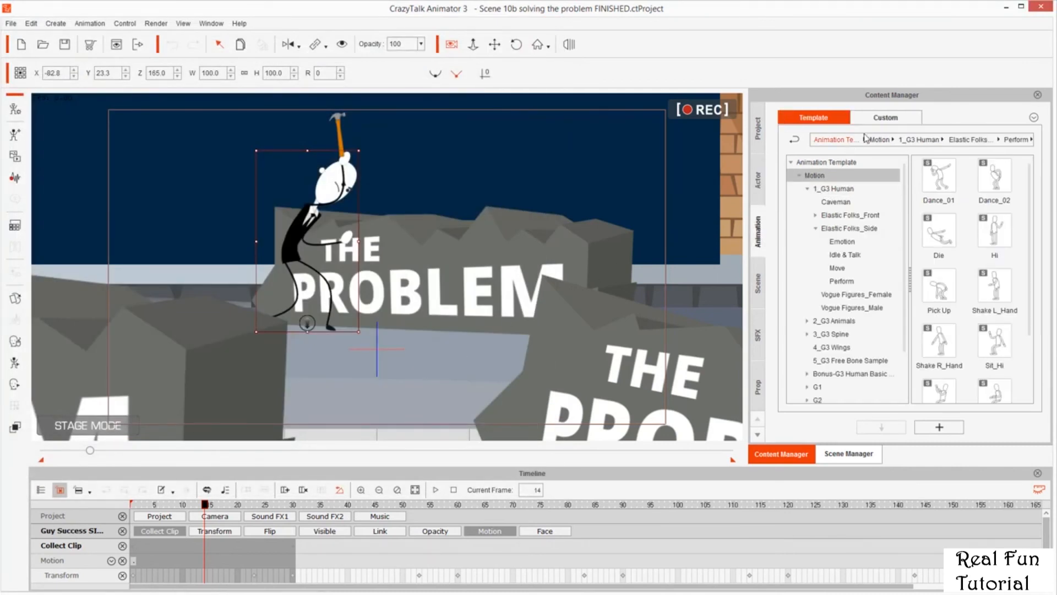
{"action": "left_click", "coordinate": [878, 119]}
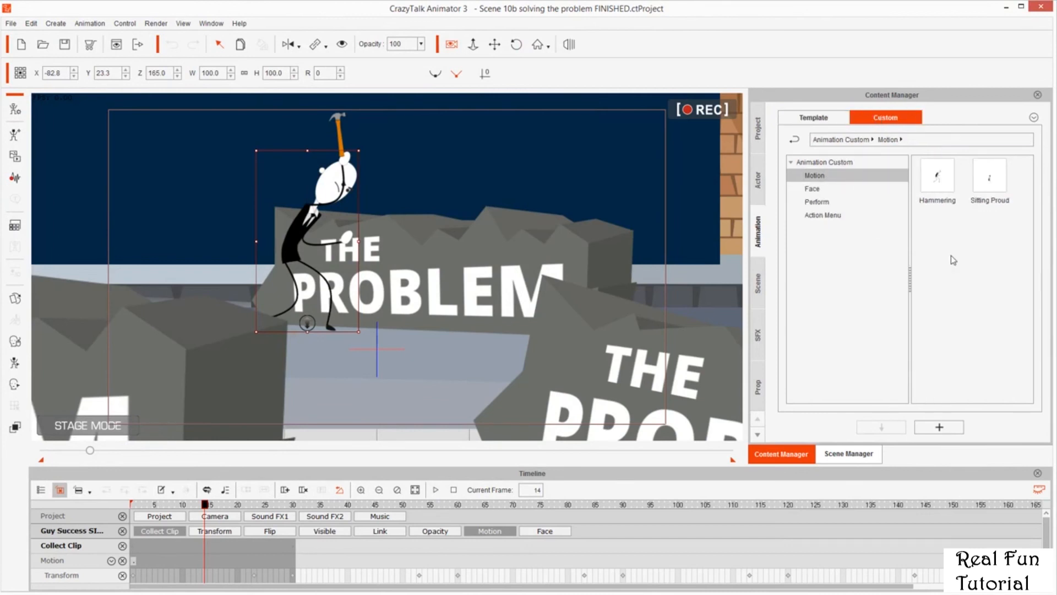
{"action": "left_click", "coordinate": [946, 182]}
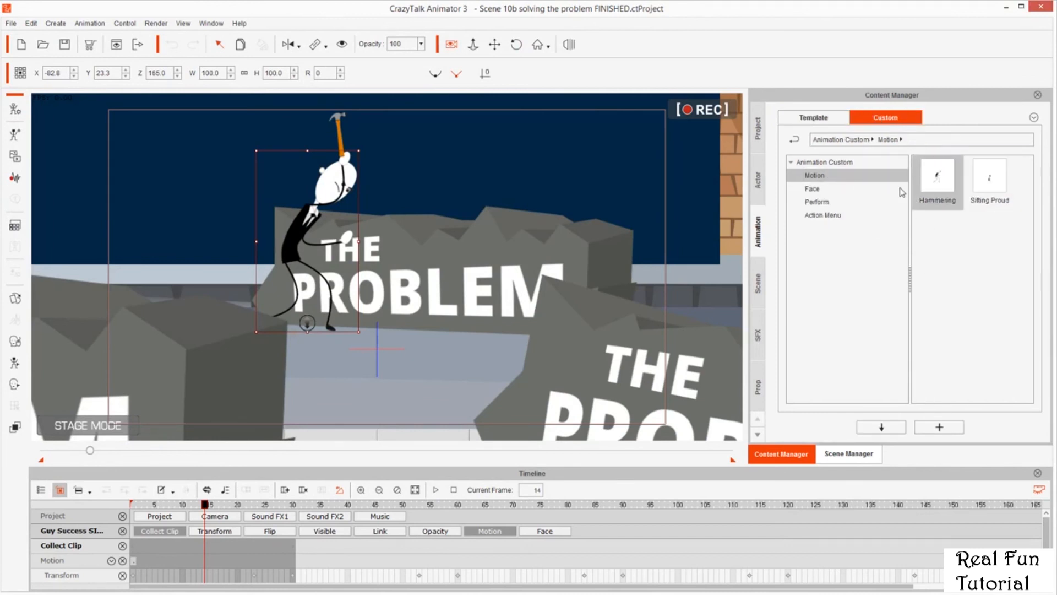
- Start a new project and add the Caveman template character to the stage
{"action": "left_click", "coordinate": [22, 45]}
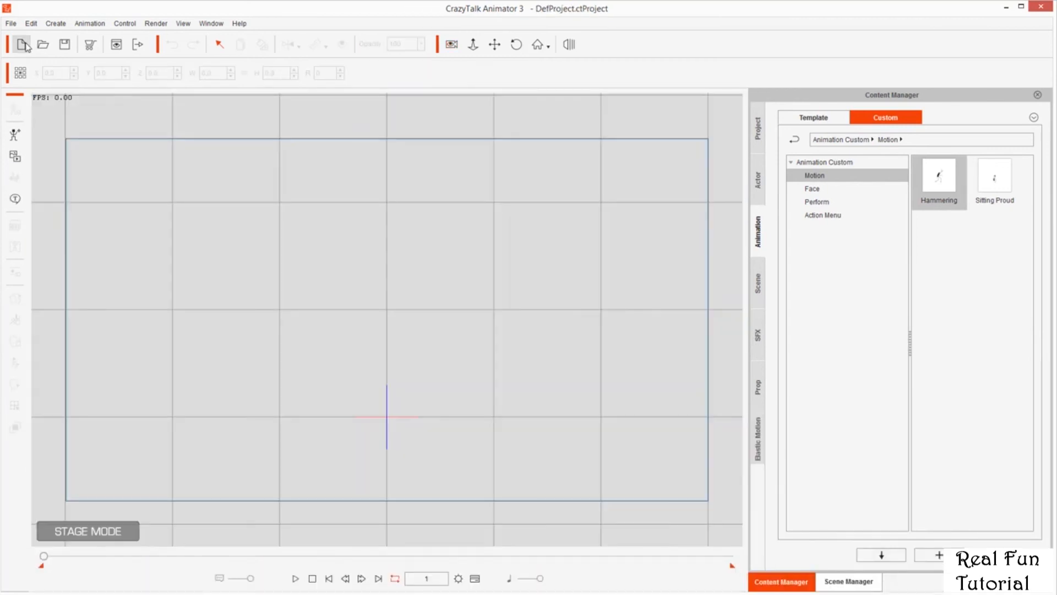
{"action": "left_click", "coordinate": [757, 180]}
{"action": "left_click", "coordinate": [814, 117]}
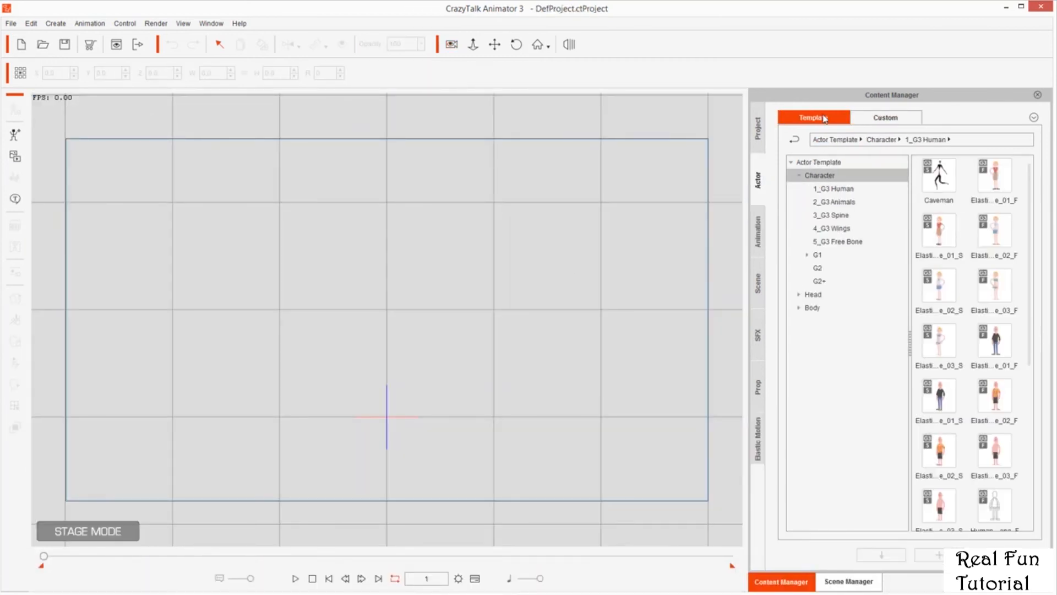
{"action": "double_click", "coordinate": [943, 185]}
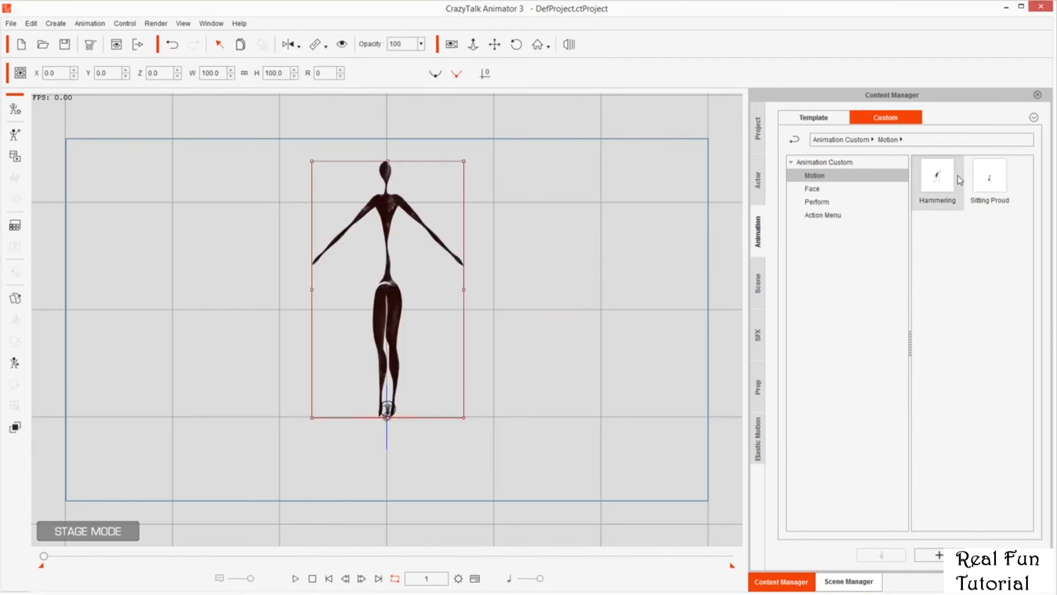
- Apply the custom Hammering motion to the Caveman and play the animation
{"action": "double_click", "coordinate": [940, 177]}
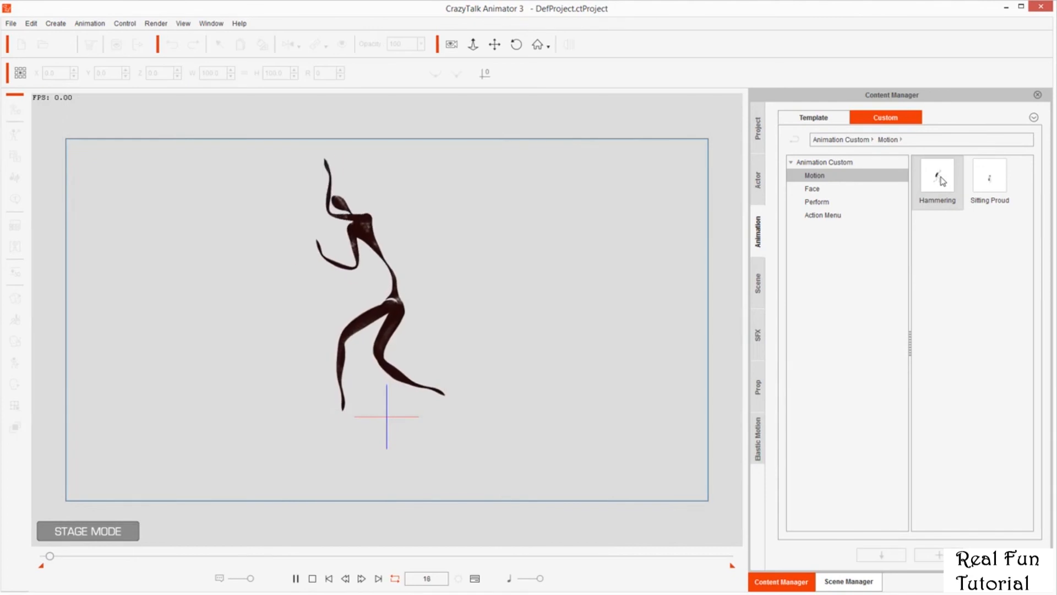
{"action": "key", "text": "space"}
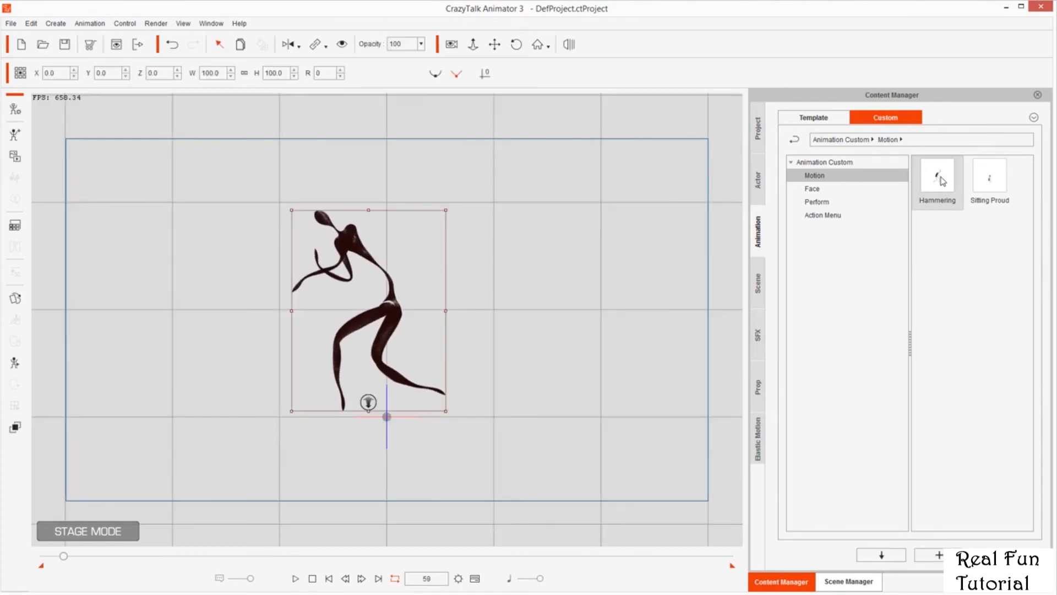
{"action": "key", "text": "space"}
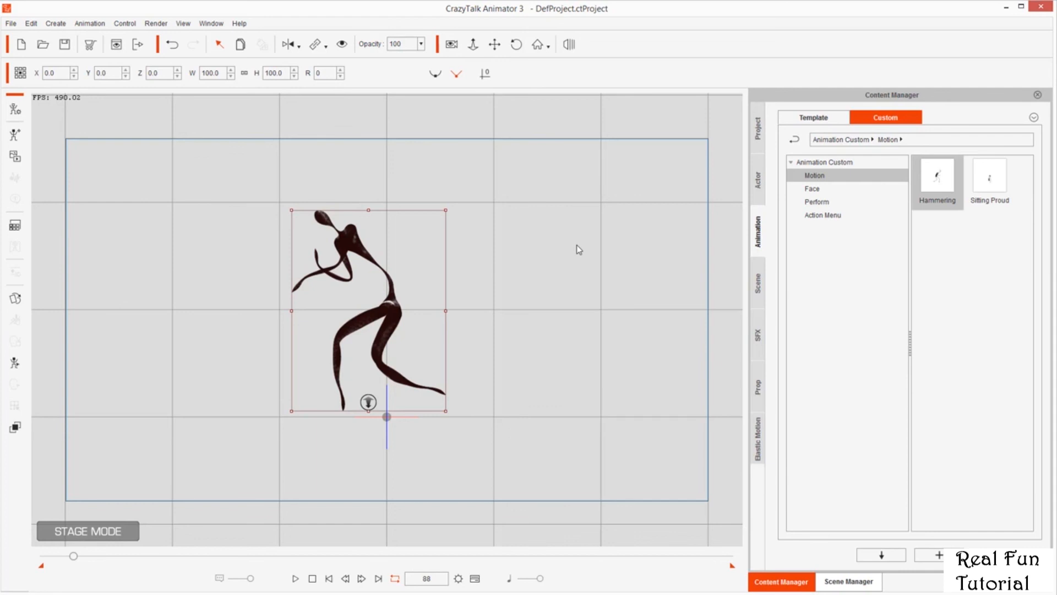
{"action": "mouse_move", "coordinate": [951, 224]}
{"action": "left_mouse_down"}
{"action": "mouse_move", "coordinate": [955, 249]}
{"action": "mouse_move", "coordinate": [951, 227]}
{"action": "mouse_move", "coordinate": [992, 258]}
{"action": "mouse_move", "coordinate": [991, 231]}
{"action": "left_mouse_up"}
{"action": "mouse_move", "coordinate": [948, 266]}
{"action": "left_mouse_down"}
{"action": "mouse_move", "coordinate": [951, 302]}
{"action": "mouse_move", "coordinate": [995, 281]}
{"action": "mouse_move", "coordinate": [965, 305]}
{"action": "mouse_move", "coordinate": [985, 314]}
{"action": "mouse_move", "coordinate": [979, 282]}
{"action": "left_mouse_up"}
{"action": "key", "text": "e"}
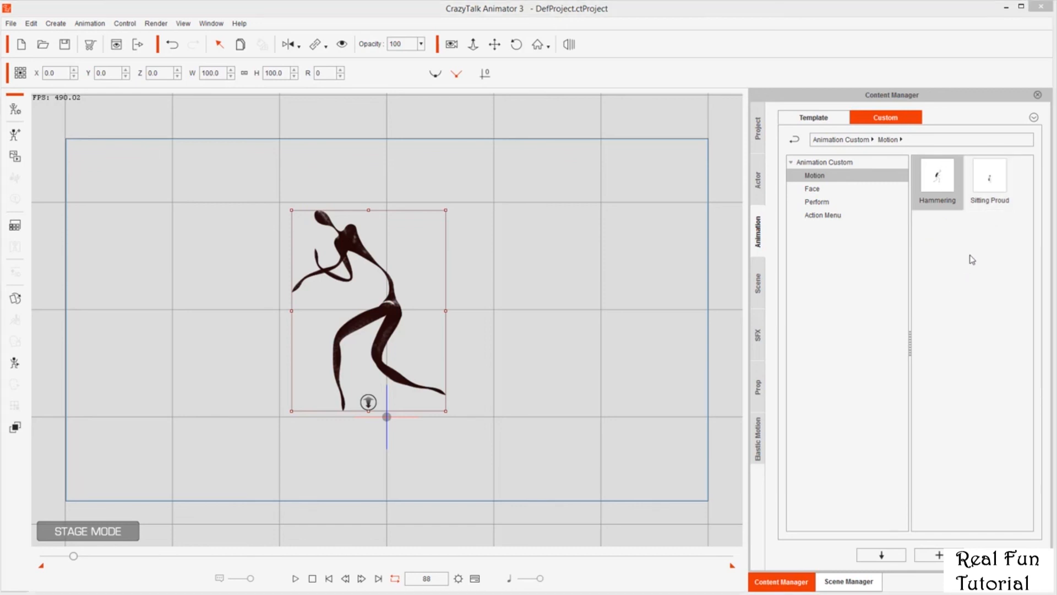
{"action": "mouse_move", "coordinate": [922, 228]}
{"action": "left_mouse_down"}
{"action": "mouse_move", "coordinate": [917, 263]}
{"action": "mouse_move", "coordinate": [951, 231]}
{"action": "mouse_move", "coordinate": [923, 227]}
{"action": "mouse_move", "coordinate": [971, 257]}
{"action": "mouse_move", "coordinate": [1008, 245]}
{"action": "mouse_move", "coordinate": [972, 222]}
{"action": "left_mouse_up"}
{"action": "mouse_move", "coordinate": [934, 288]}
{"action": "left_mouse_down"}
{"action": "mouse_move", "coordinate": [960, 328]}
{"action": "mouse_move", "coordinate": [995, 349]}
{"action": "left_mouse_up"}
{"action": "mouse_move", "coordinate": [950, 401]}
{"action": "left_mouse_down"}
{"action": "mouse_move", "coordinate": [994, 443]}
{"action": "mouse_move", "coordinate": [970, 485]}
{"action": "mouse_move", "coordinate": [985, 526]}
{"action": "mouse_move", "coordinate": [950, 501]}
{"action": "left_mouse_up"}
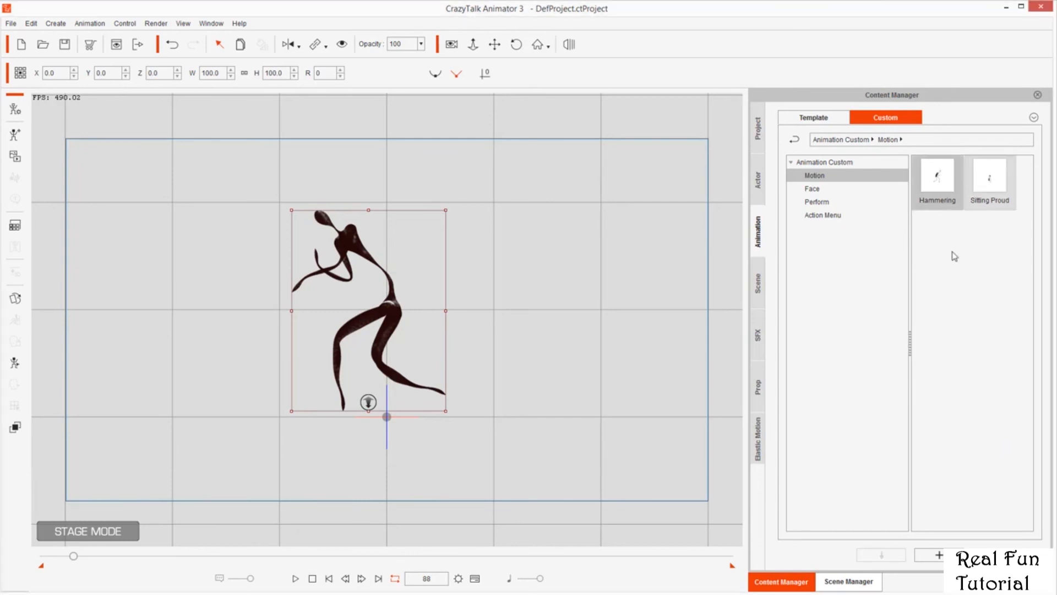
- Locate the Hammering motion's file in its folder on disk from the custom Motion library
{"action": "right_click", "coordinate": [994, 185]}
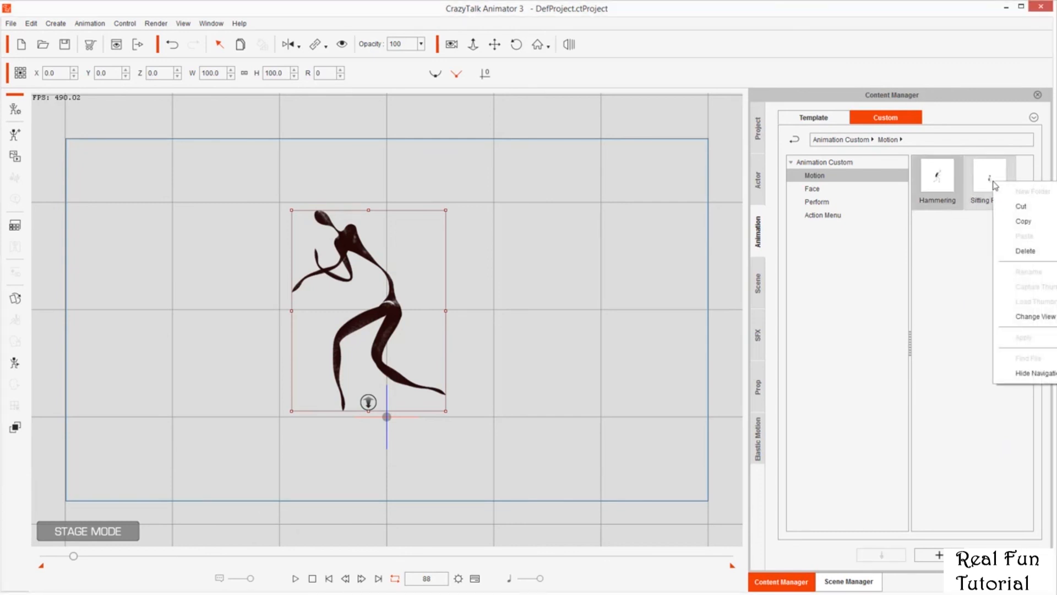
{"action": "left_click", "coordinate": [937, 238]}
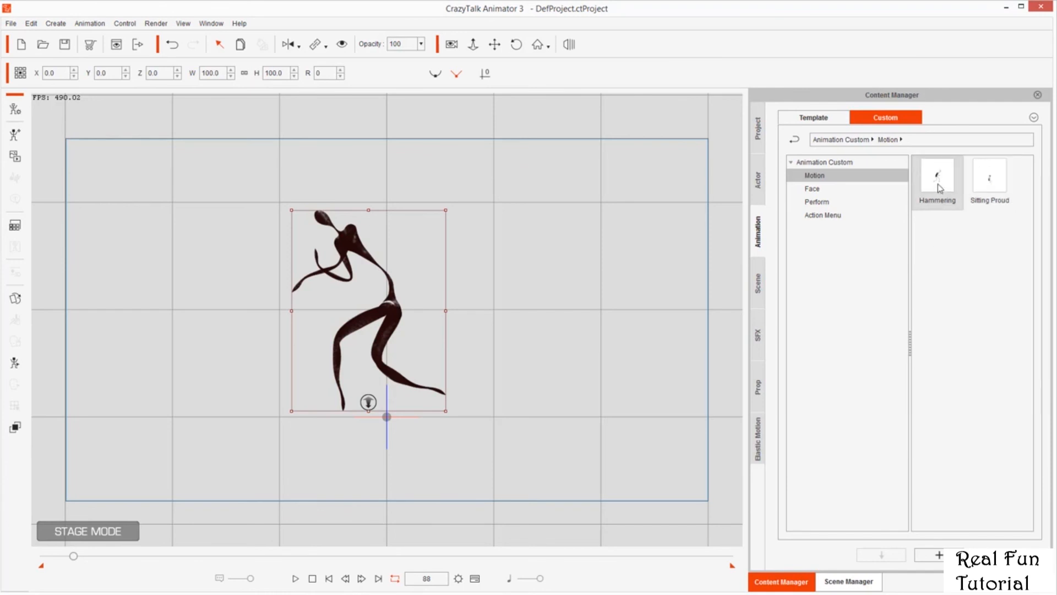
{"action": "right_click", "coordinate": [939, 188]}
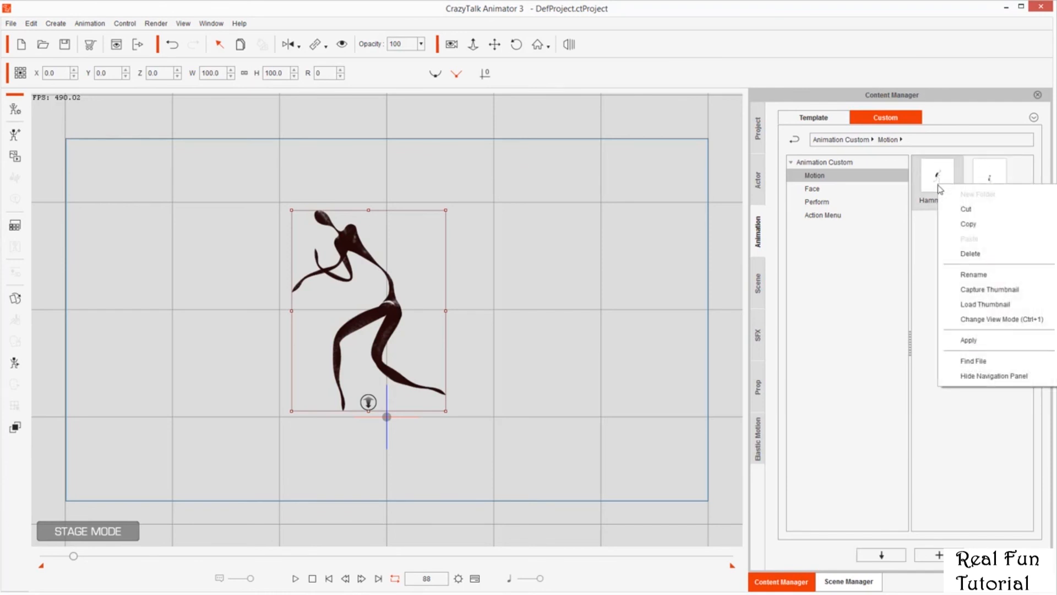
{"action": "left_click", "coordinate": [966, 363]}
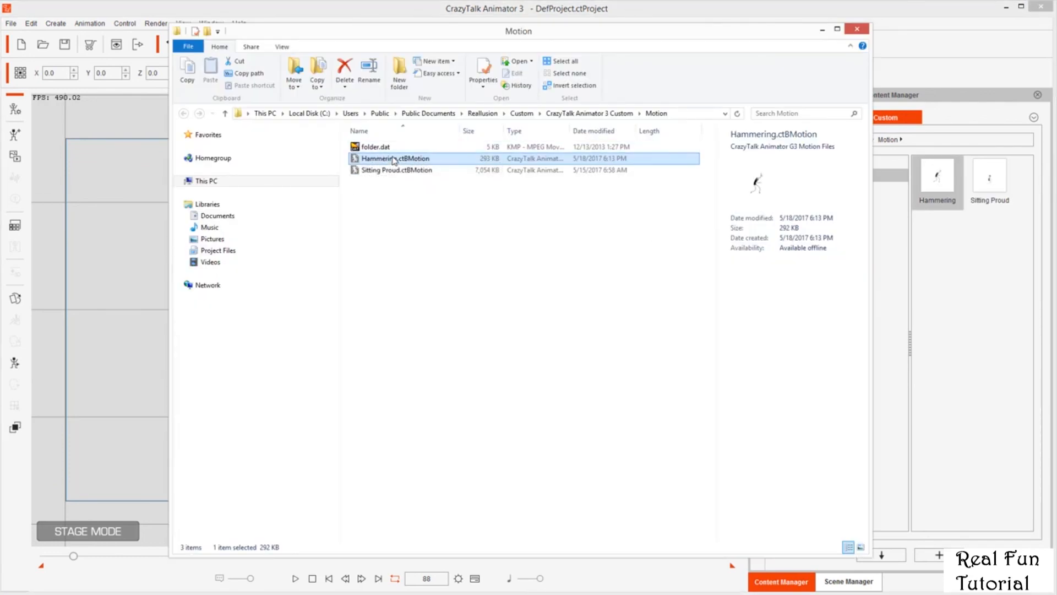
- Select the Hammering.ctBMotion and Sitting Proud.ctBMotion files in the Motion folder
{"action": "left_click_drag", "start_coordinate": [443, 230], "coordinate": [359, 155]}
{"action": "left_click_drag", "start_coordinate": [488, 425], "coordinate": [348, 155]}
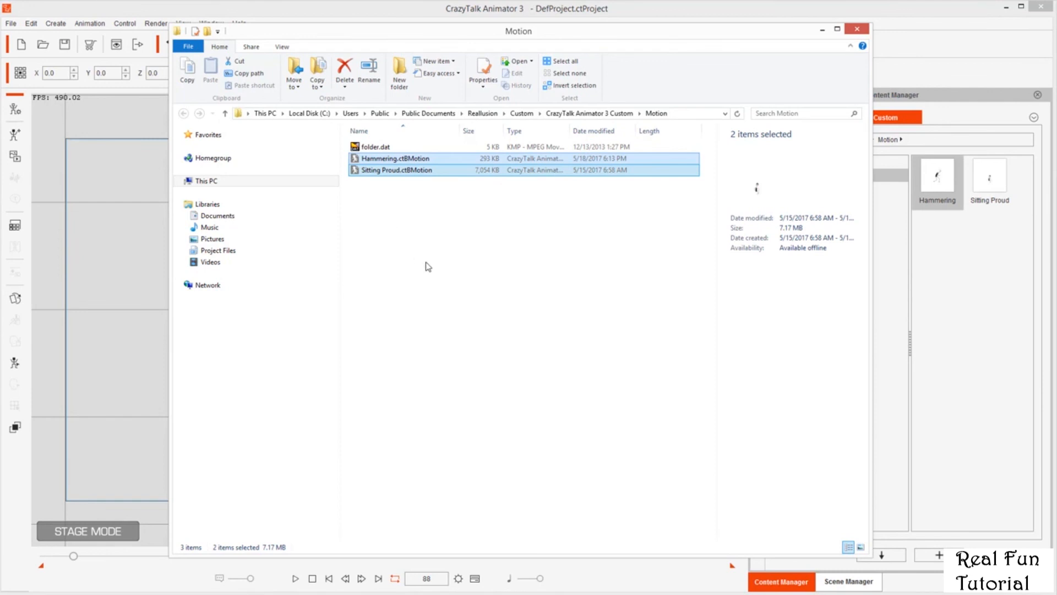
{"action": "key", "text": "alt"}
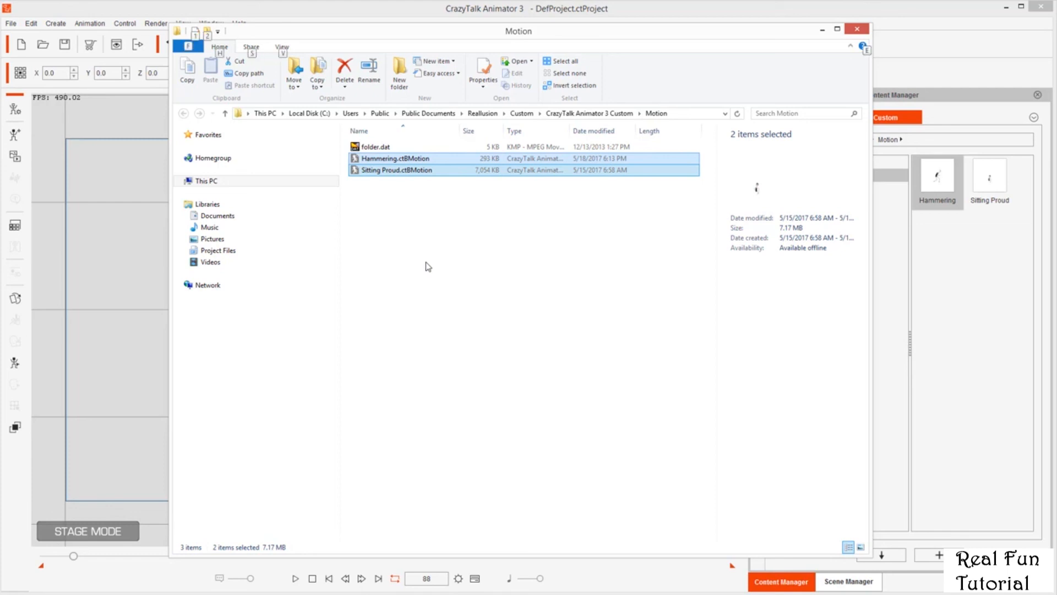